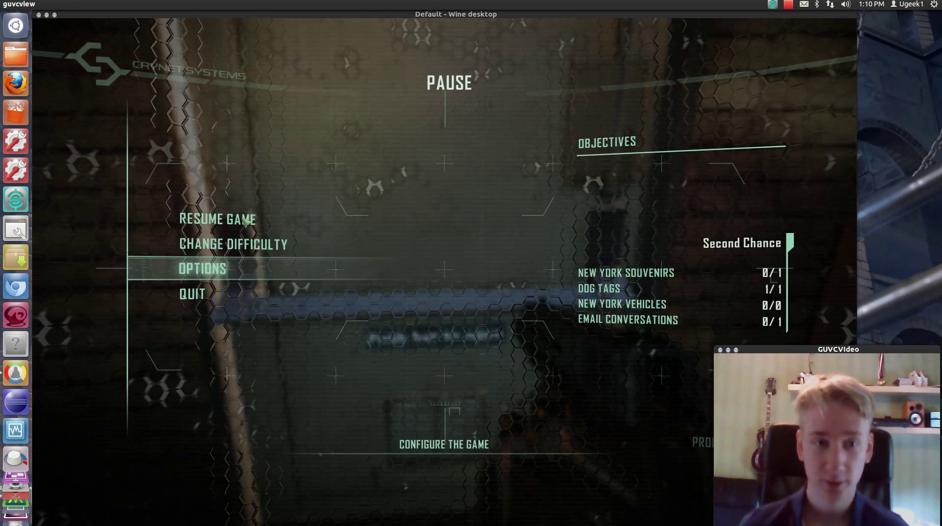
Resume Crysis 2 from the pause menu, toggle pause a few times, ending paused.
{"action": "left_click", "coordinate": [216, 218]}
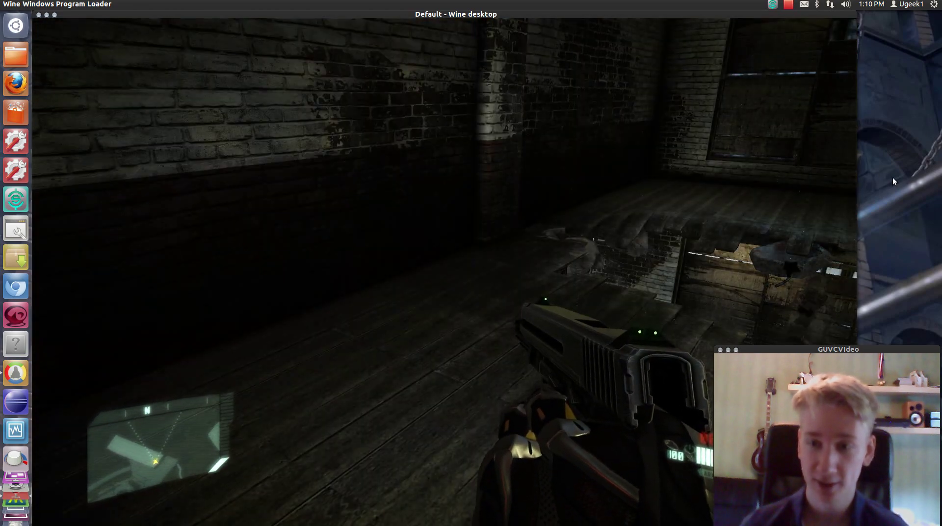
{"action": "key", "text": "Escape"}
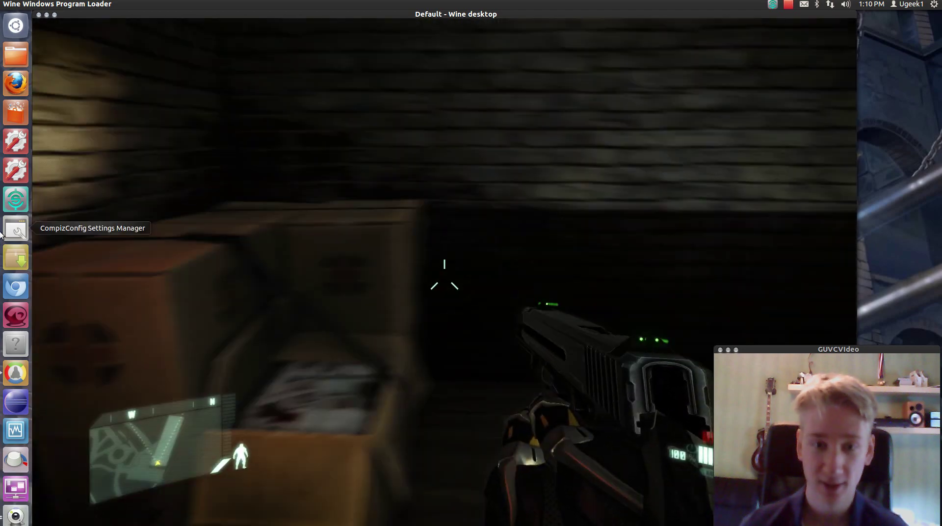
{"action": "key", "text": "Escape"}
{"action": "key", "text": "Escape"}
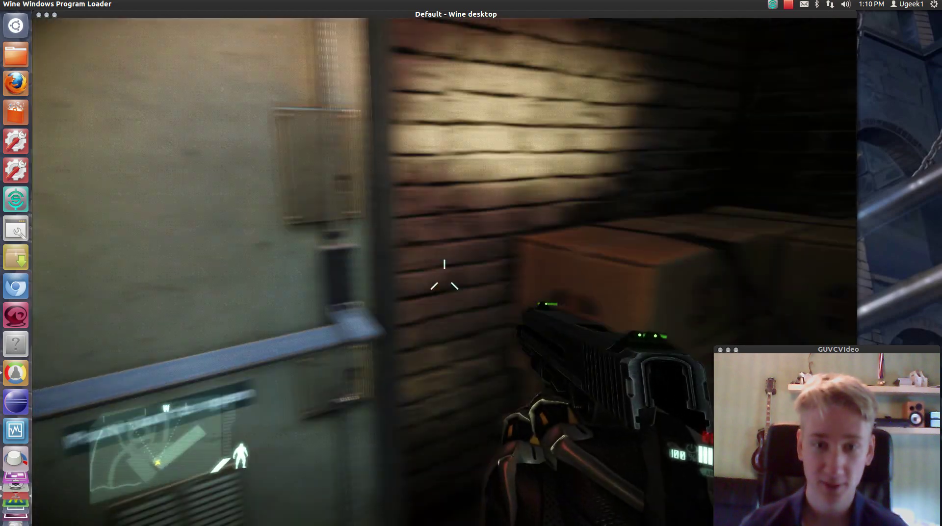
{"action": "key", "text": "Escape"}
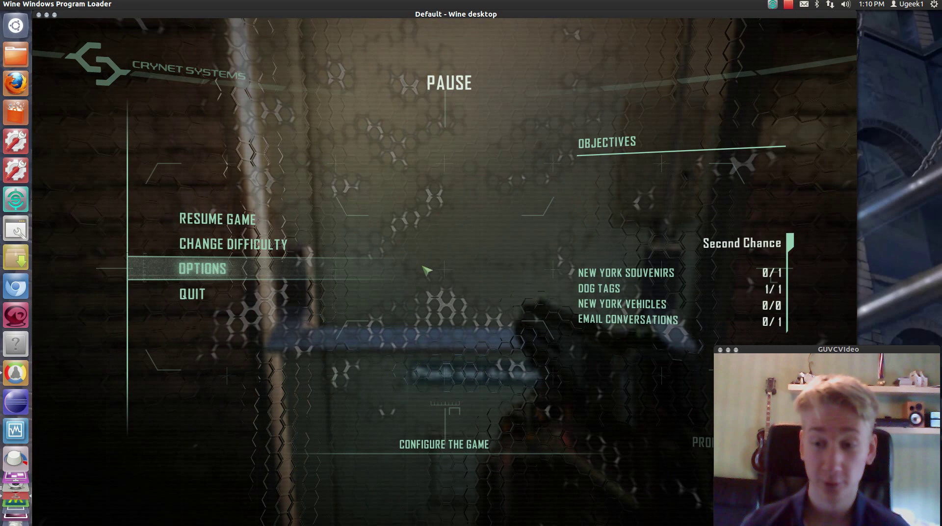
{"action": "key", "text": "Escape"}
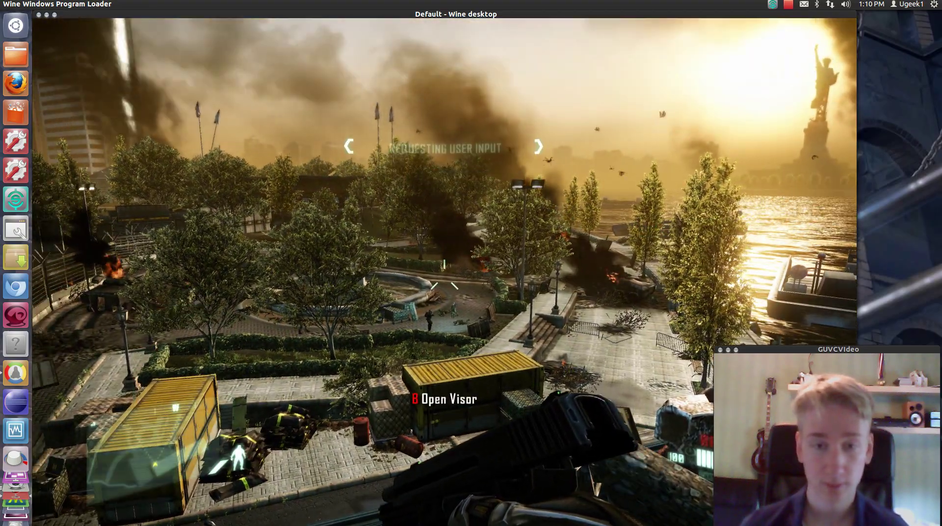
Scan the park soldiers with the visor, zooming in and out, then exit it.
{"action": "key", "text": "b"}
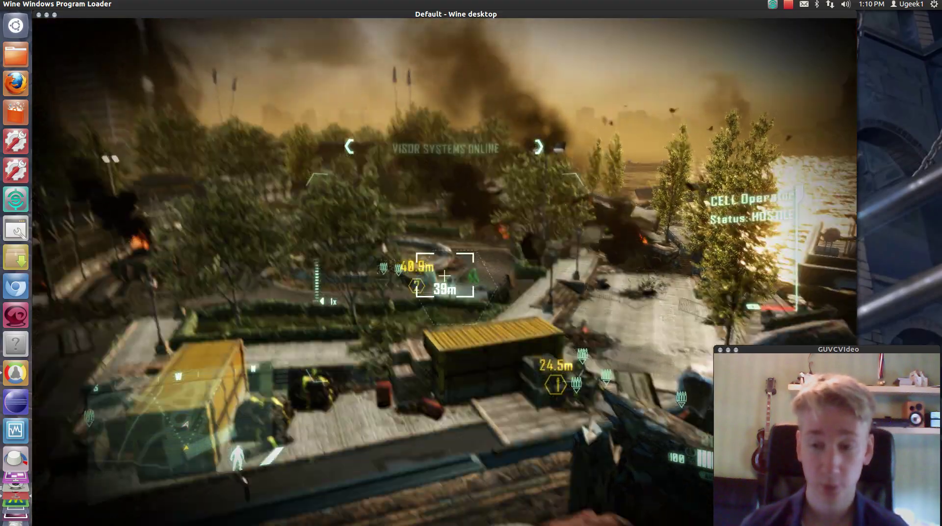
{"action": "scroll", "coordinate": [445, 276], "scroll_direction": "up", "scroll_amount": 2}
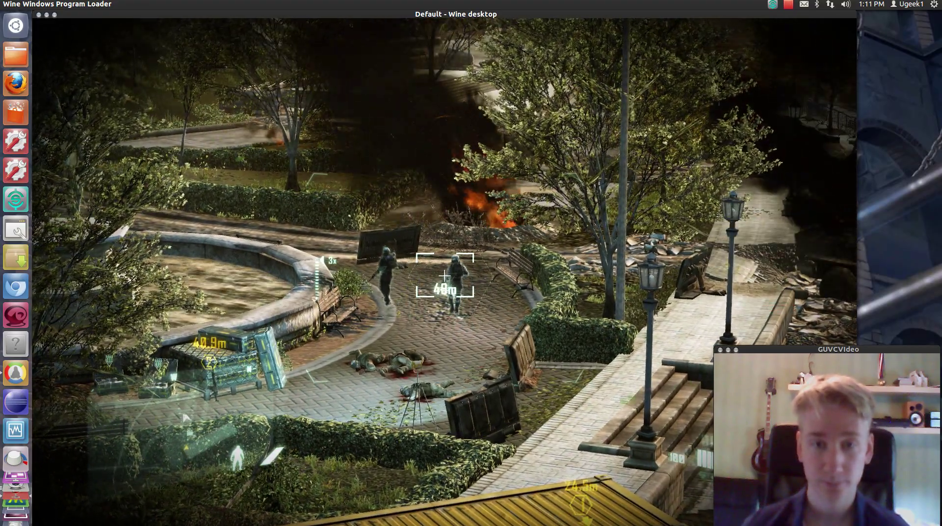
{"action": "scroll", "coordinate": [445, 275], "scroll_direction": "down", "scroll_amount": 2}
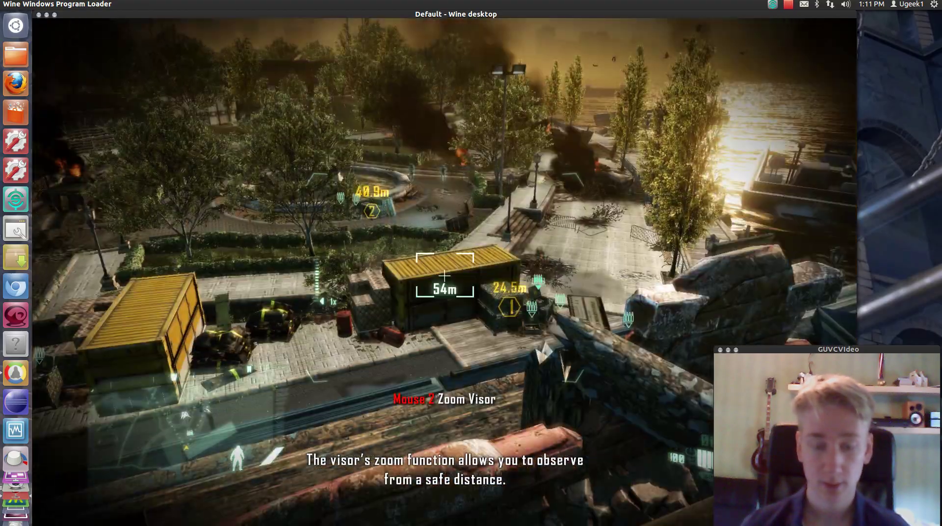
{"action": "key", "text": "q"}
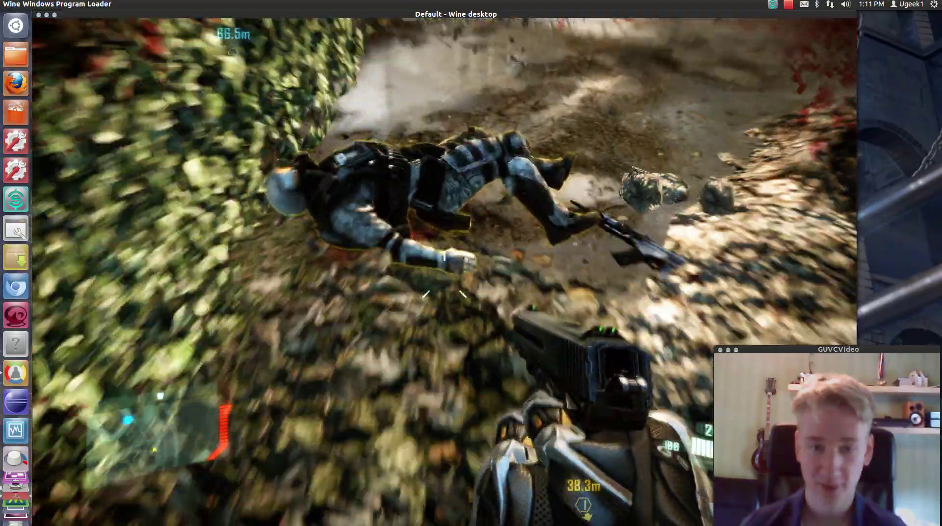
Pick up the SCARAB rifle, cloak, and advance through the doorway.
{"action": "key", "text": "f"}
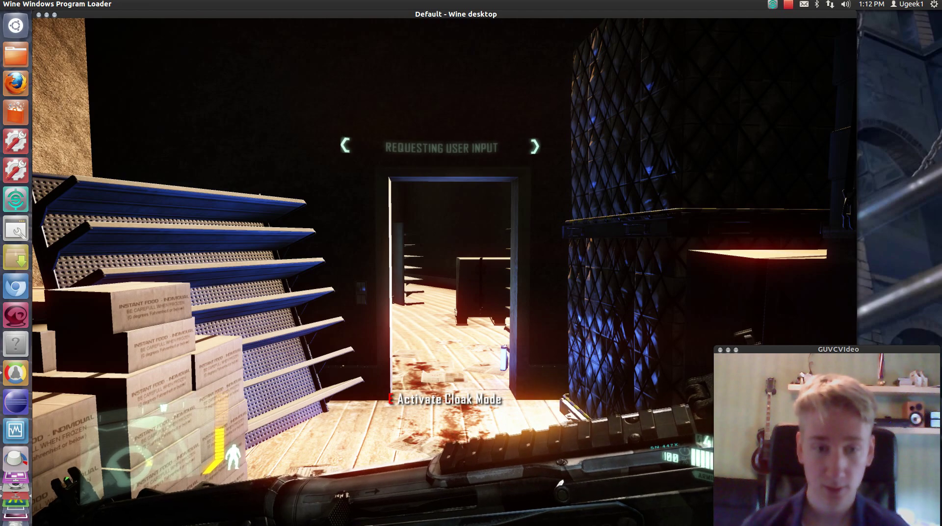
{"action": "key", "text": "e"}
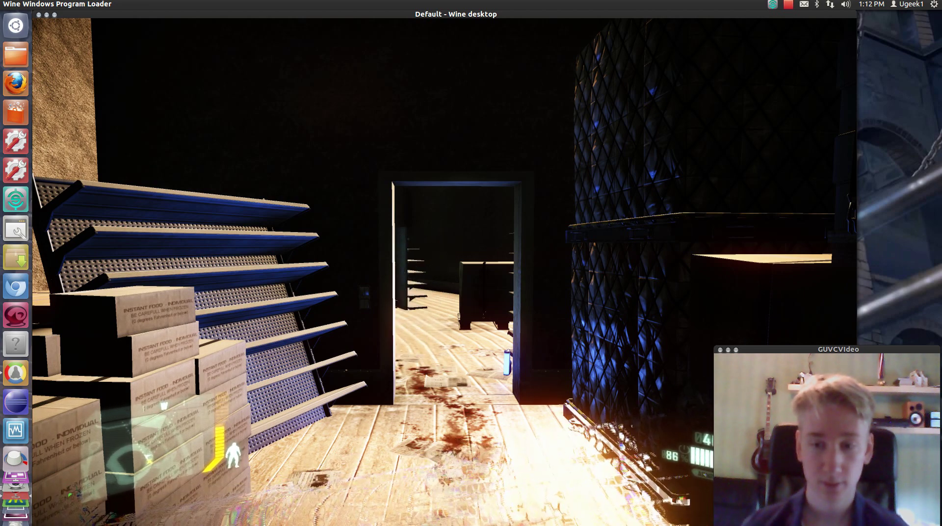
{"action": "key", "text": "w"}
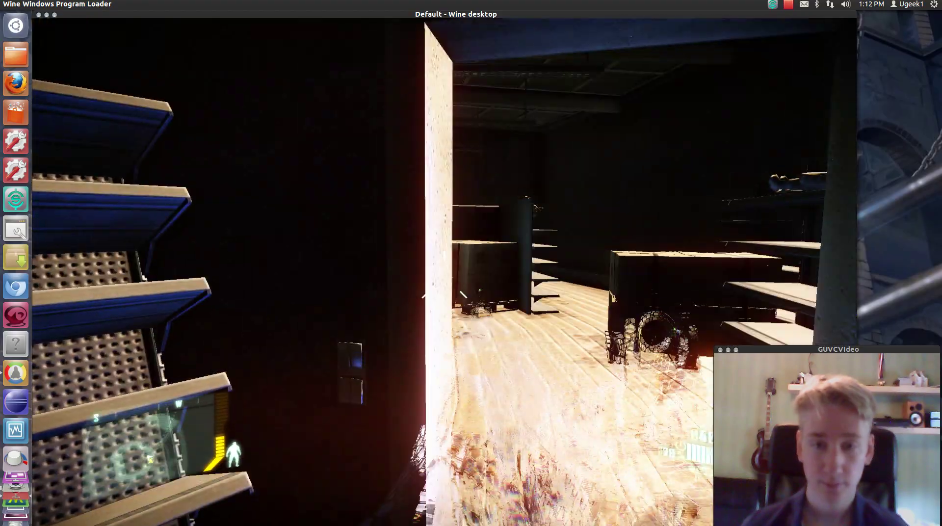
{"action": "key", "text": "w"}
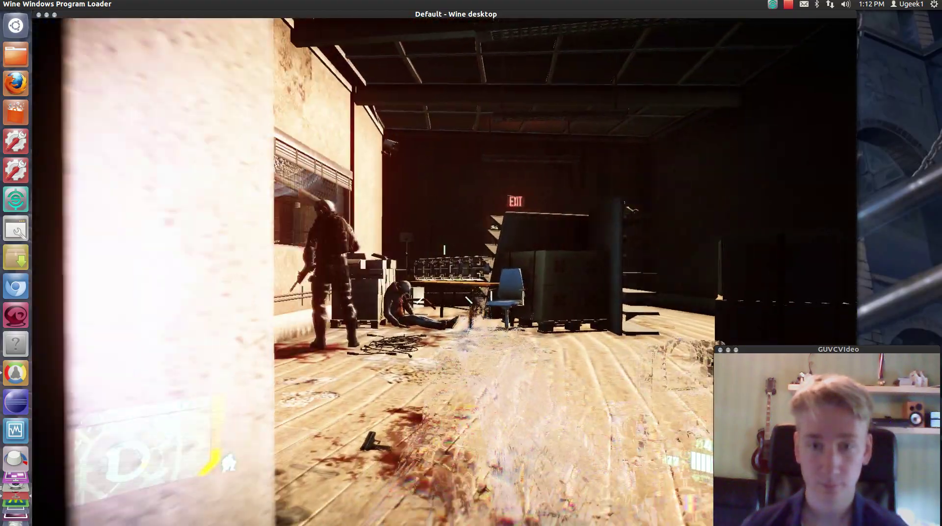
Fight past the shelves through the EXIT doorway toward the courtyard, then pause.
{"action": "key", "text": "w"}
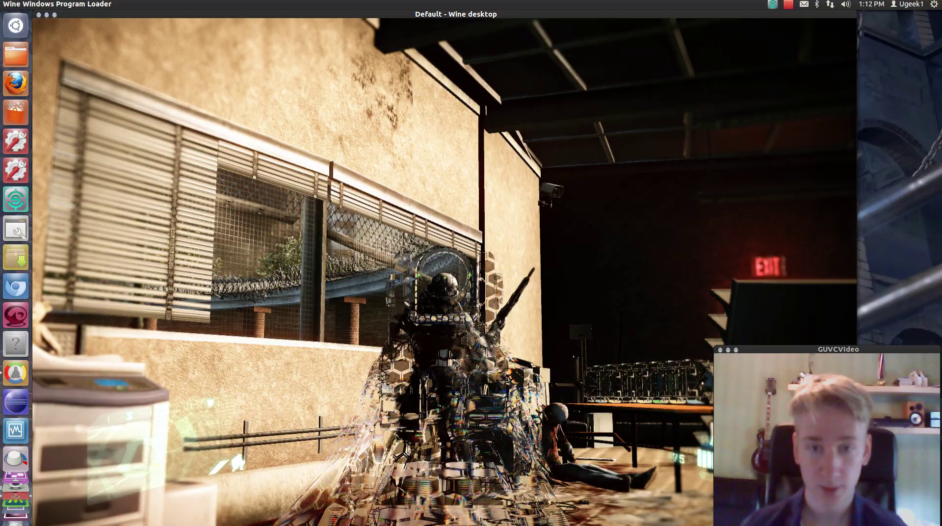
{"action": "key", "text": "w"}
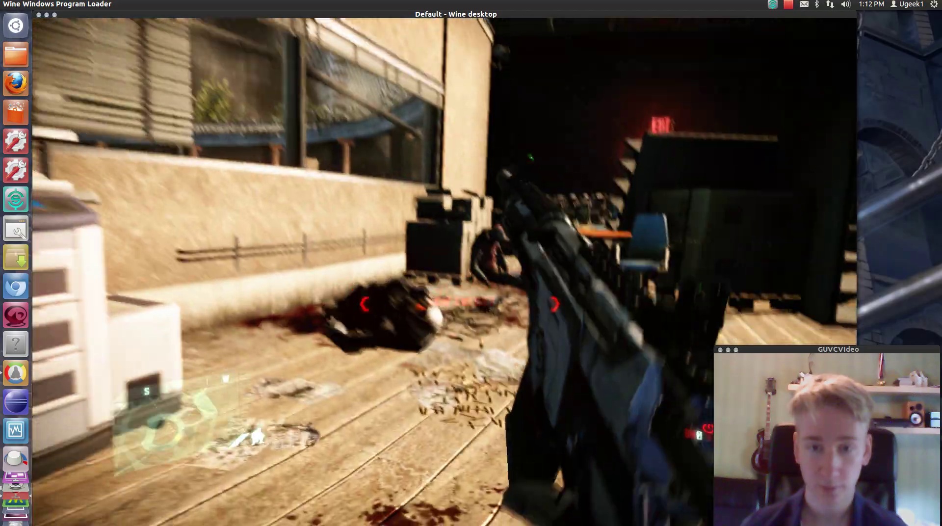
{"action": "key", "text": "w"}
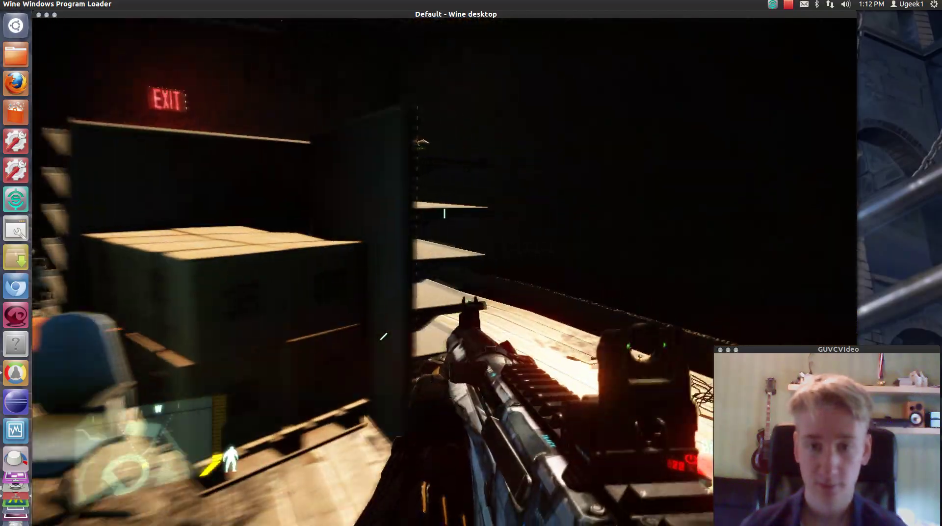
{"action": "key", "text": "w"}
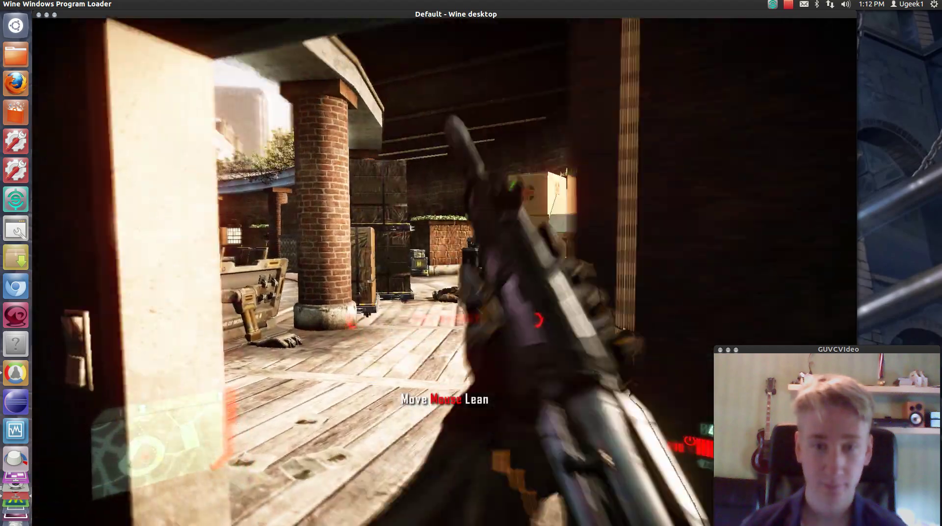
{"action": "key", "text": "w"}
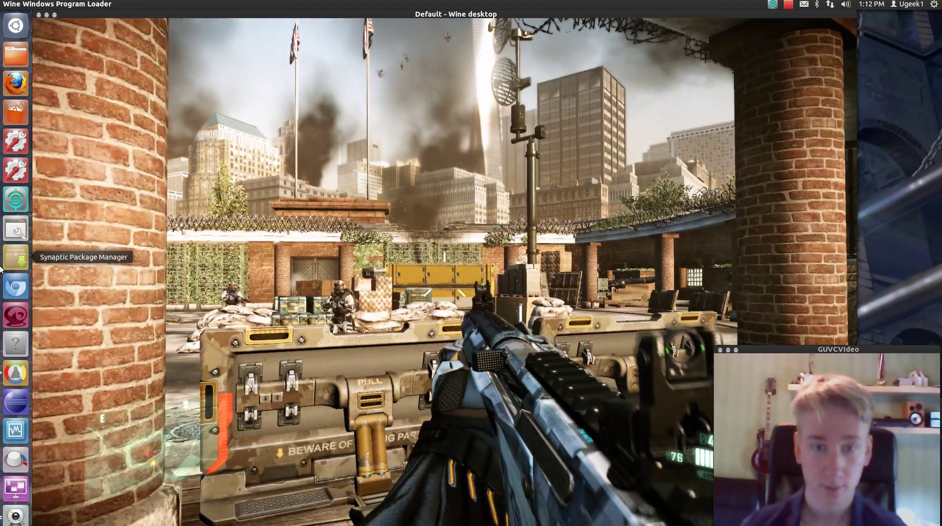
{"action": "right_click", "coordinate": [2, 269]}
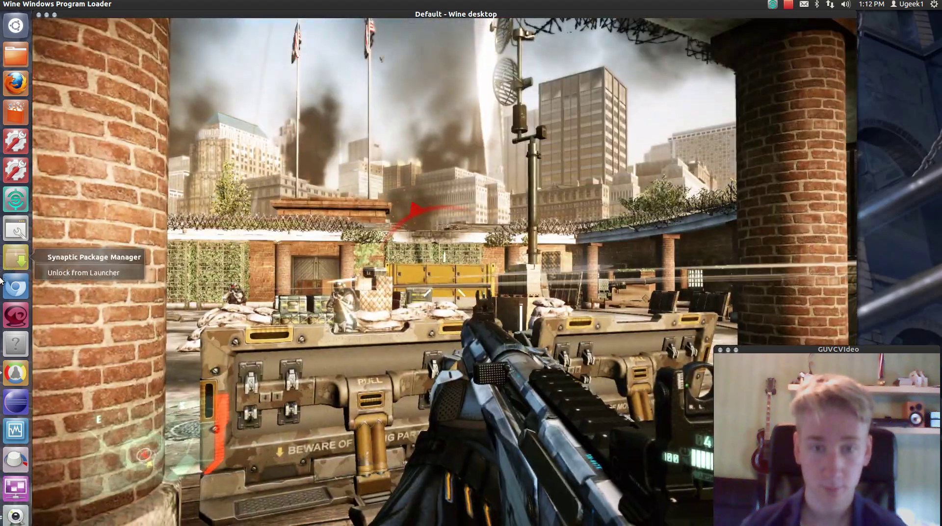
{"action": "key", "text": "Escape"}
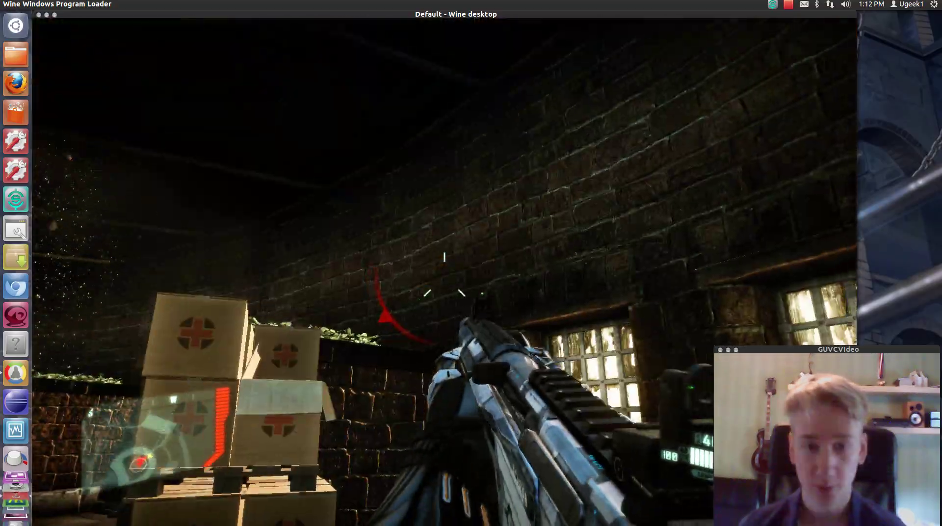
{"action": "key", "text": "Escape"}
{"action": "key", "text": "Escape"}
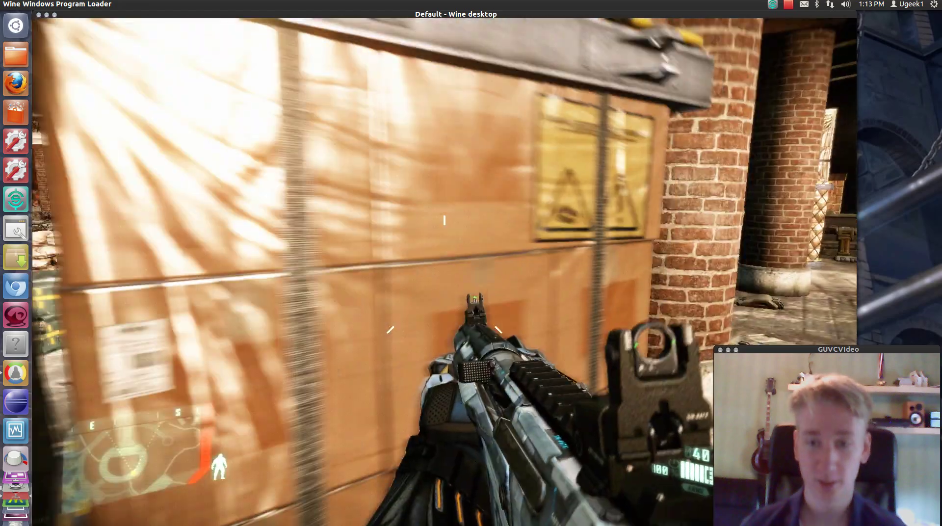
Pause Crysis 2 and choose Quit to bring up the exit confirmation.
{"action": "key", "text": "Escape"}
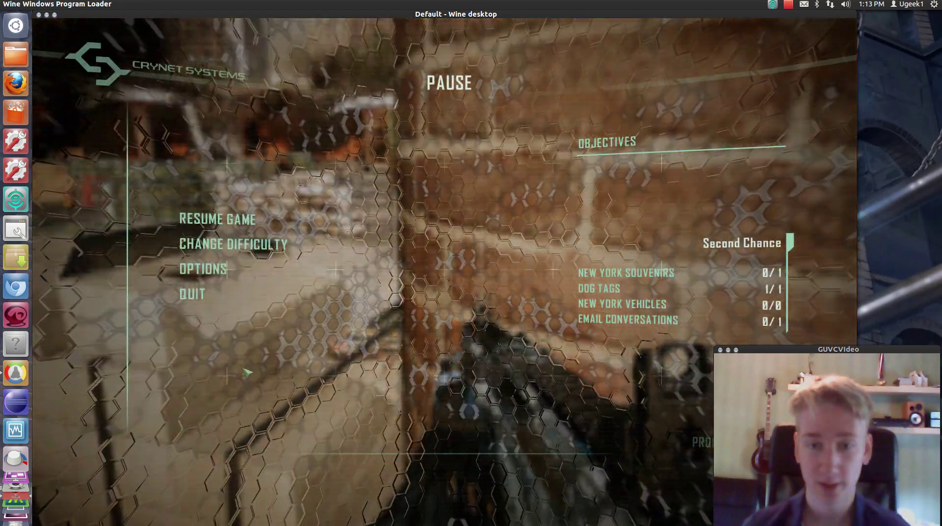
{"action": "left_click", "coordinate": [372, 296]}
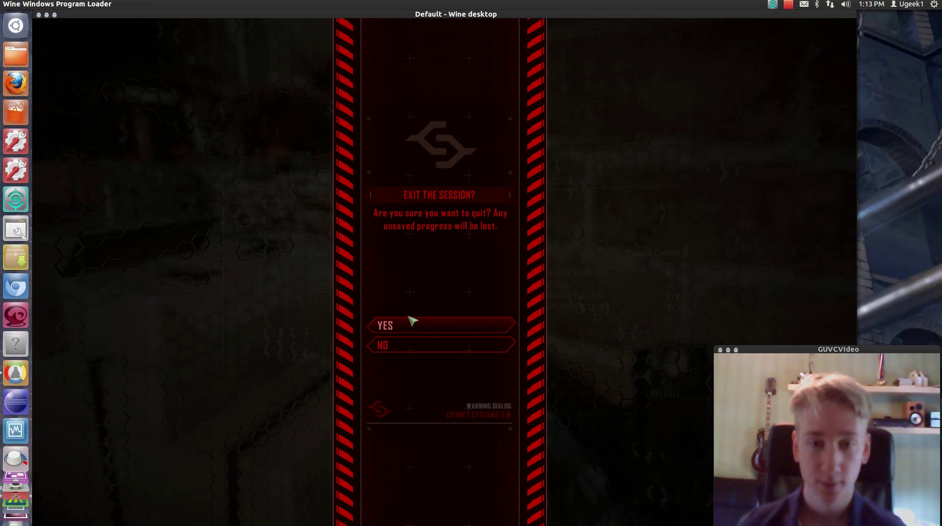
Launch System Monitor via a 'sys' search and scroll to the game processes.
{"action": "key", "text": "ctrl+space"}
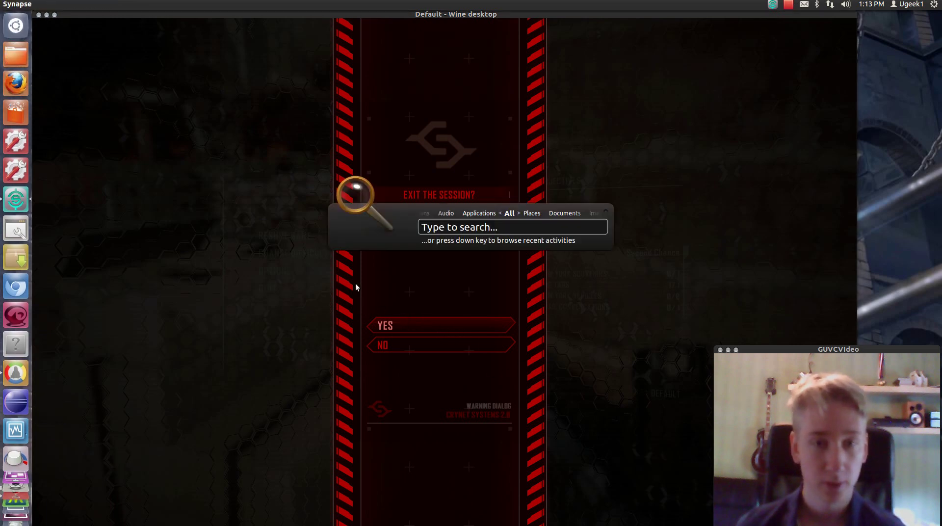
{"action": "type", "text": "sys"}
{"action": "key", "text": "Return"}
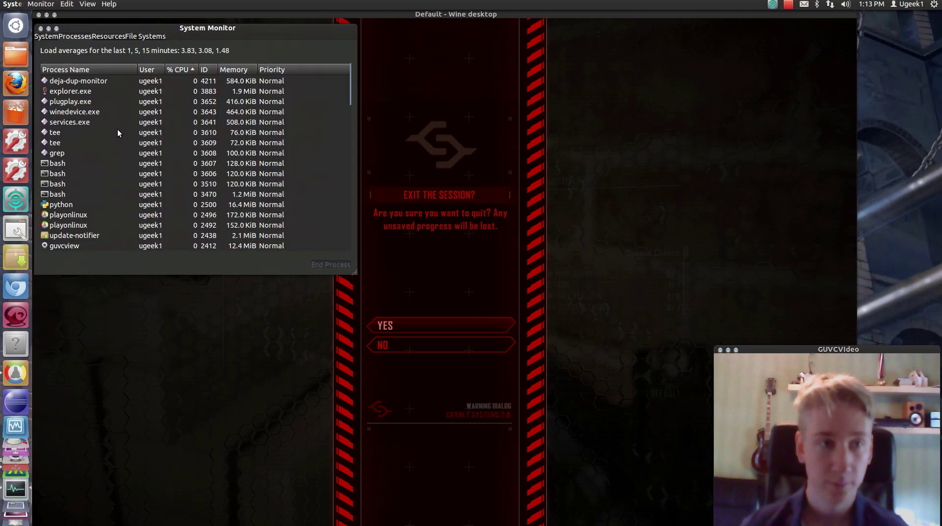
{"action": "scroll", "coordinate": [100, 138], "scroll_direction": "down", "scroll_amount": 5}
{"action": "scroll", "coordinate": [97, 176], "scroll_direction": "down", "scroll_amount": 5}
{"action": "scroll", "coordinate": [94, 211], "scroll_direction": "down", "scroll_amount": 5}
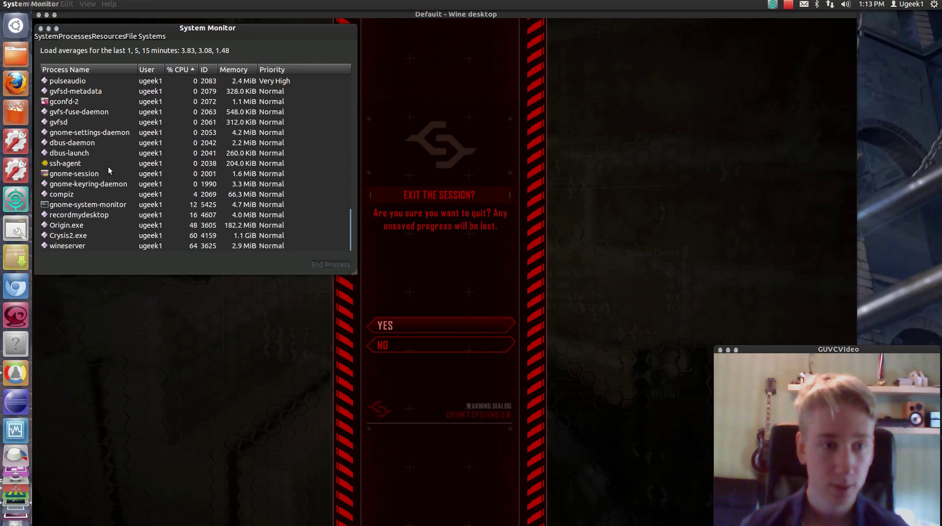
End the Crysis2.exe and Origin.exe processes, confirming each.
{"action": "left_click", "coordinate": [86, 226]}
{"action": "left_click", "coordinate": [331, 264]}
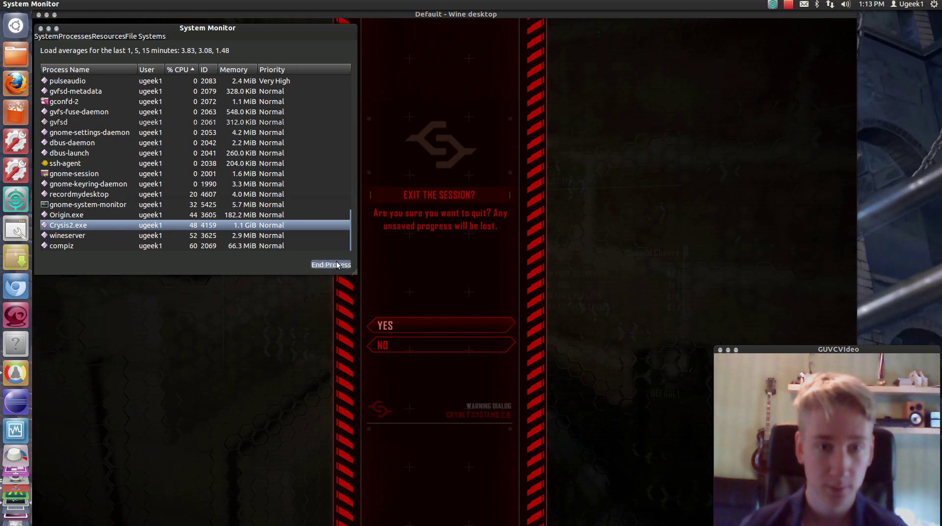
{"action": "left_click", "coordinate": [328, 184]}
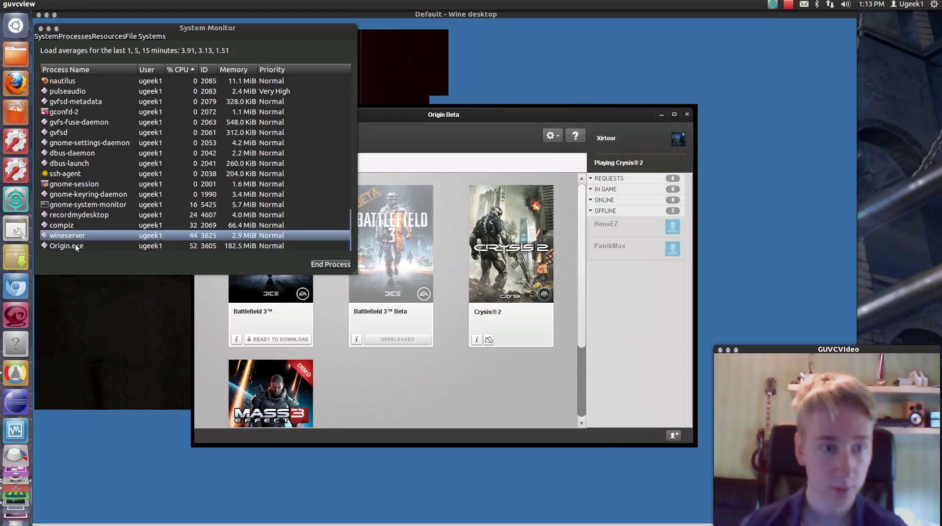
{"action": "left_click", "coordinate": [70, 245]}
{"action": "left_click", "coordinate": [322, 264]}
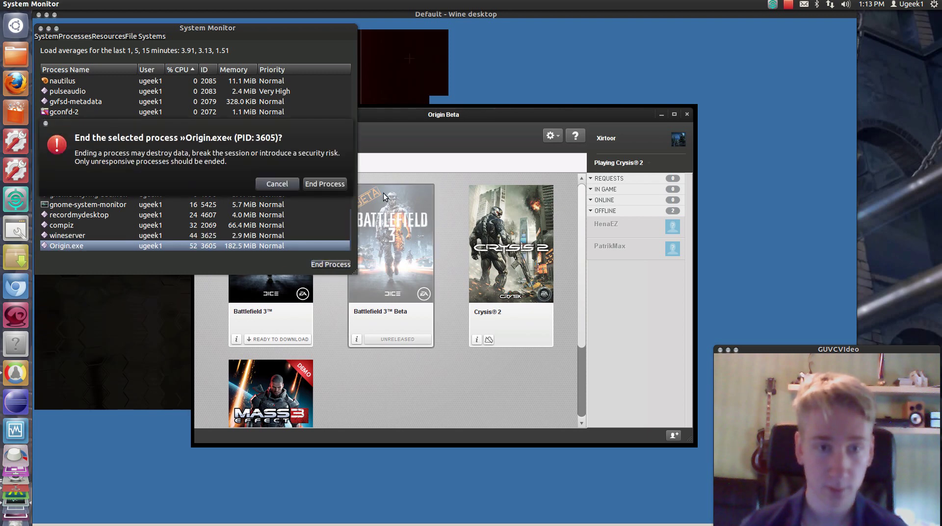
{"action": "left_click", "coordinate": [323, 185]}
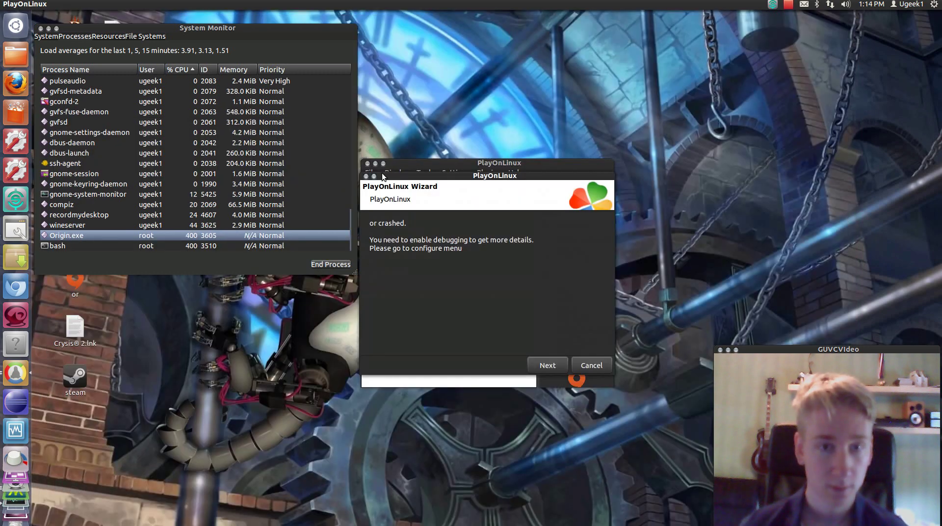
Dismiss the PlayOnLinux crash notice and close System Monitor.
{"action": "left_click", "coordinate": [591, 365]}
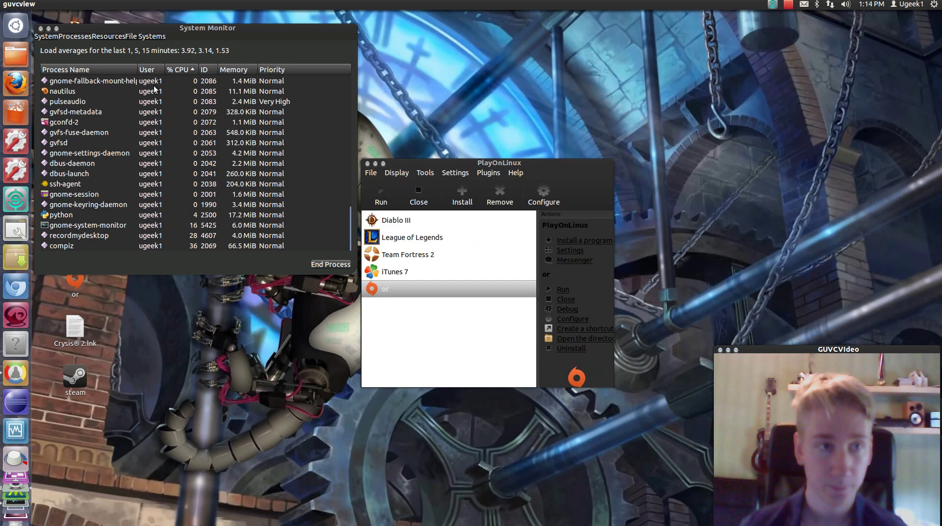
{"action": "scroll", "coordinate": [143, 182], "scroll_direction": "up", "scroll_amount": 5}
{"action": "scroll", "coordinate": [144, 183], "scroll_direction": "up", "scroll_amount": 5}
{"action": "scroll", "coordinate": [143, 182], "scroll_direction": "up", "scroll_amount": 5}
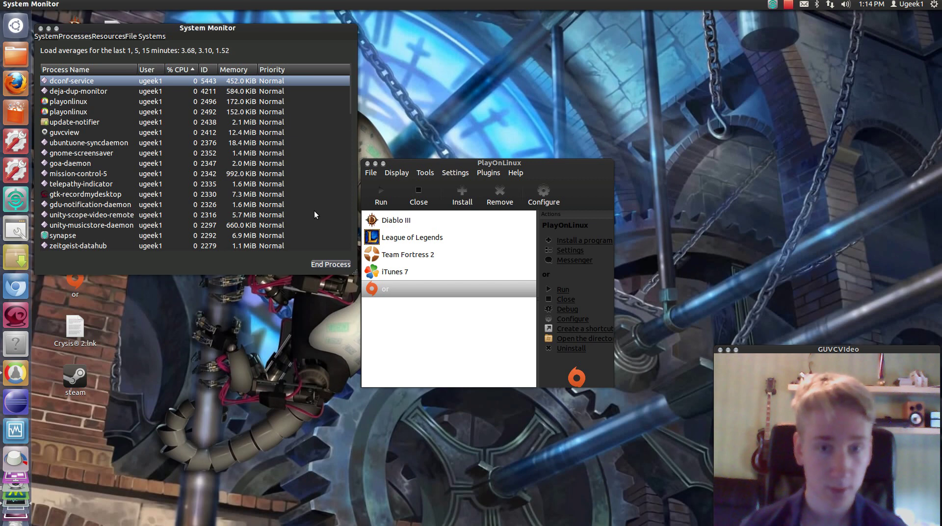
{"action": "left_click", "coordinate": [41, 29]}
Uninstall the 'or' entry, deleting its Crysis2 virtual drive.
{"action": "left_click", "coordinate": [499, 196]}
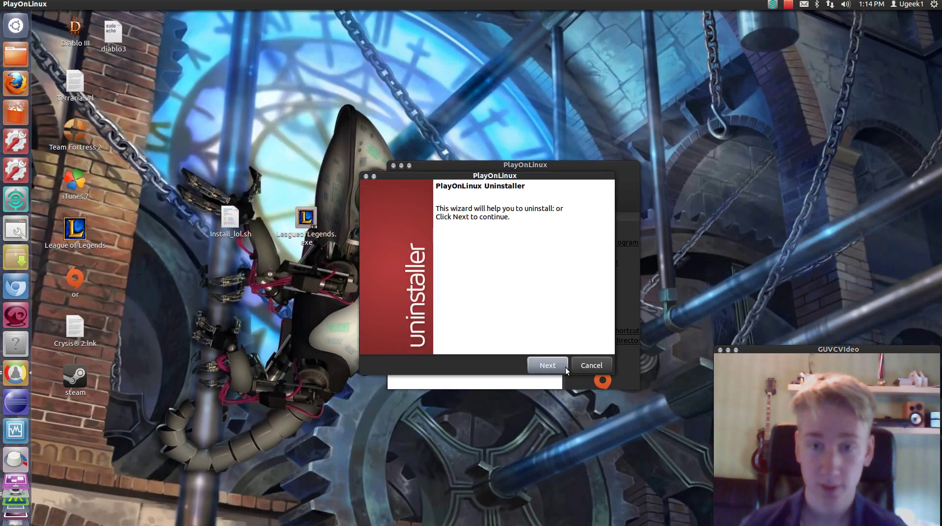
{"action": "left_click", "coordinate": [556, 367]}
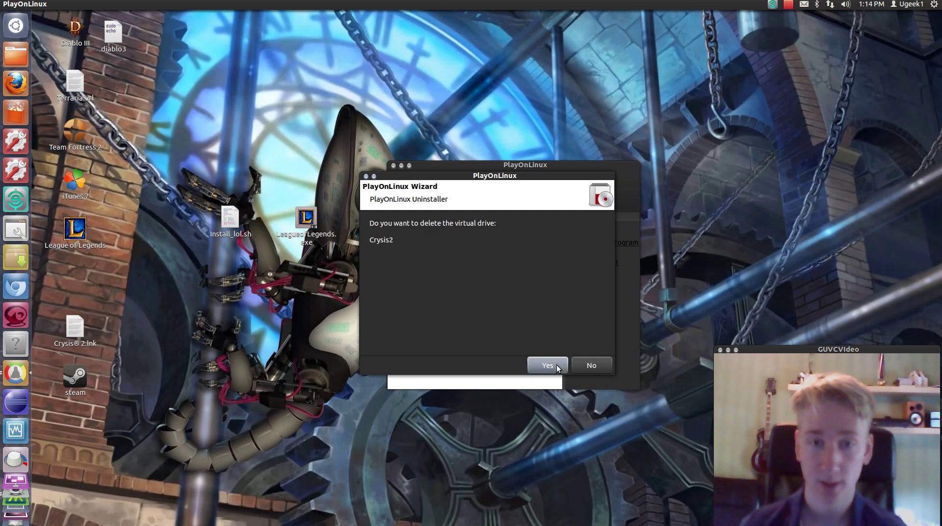
{"action": "left_click", "coordinate": [547, 365]}
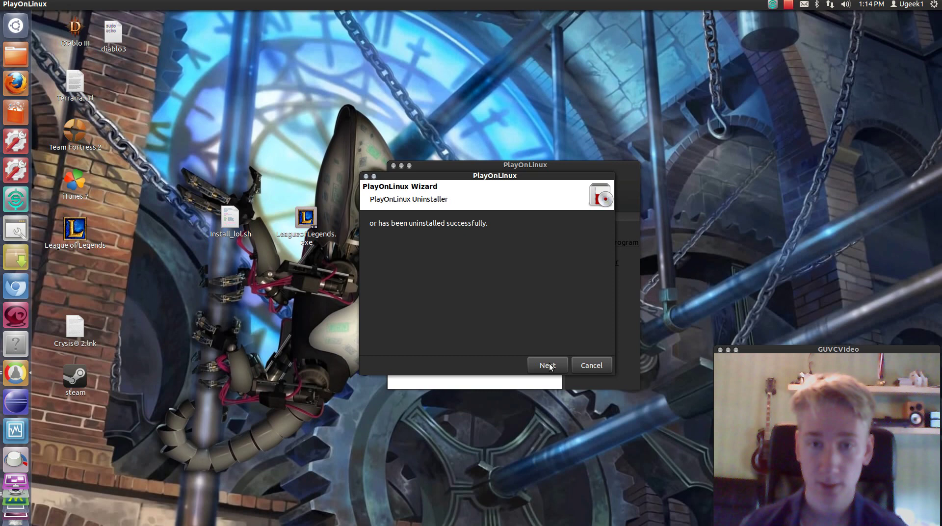
{"action": "left_click", "coordinate": [547, 365]}
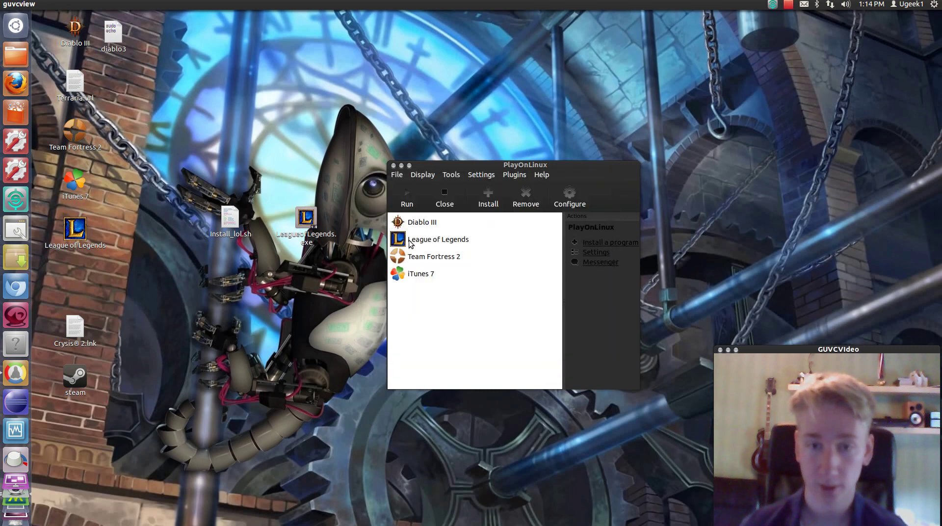
Launch the animated desktop wallpaper tool from the desktop's Scripts menu.
{"action": "left_click_drag", "start_coordinate": [541, 166], "coordinate": [687, 187]}
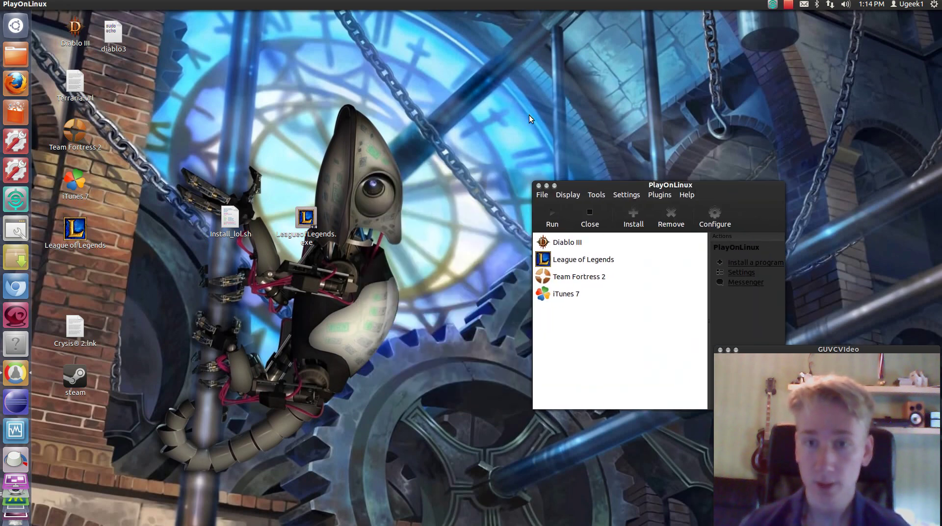
{"action": "right_click", "coordinate": [529, 118]}
{"action": "mouse_move", "coordinate": [686, 145]}
{"action": "left_click", "coordinate": [687, 138]}
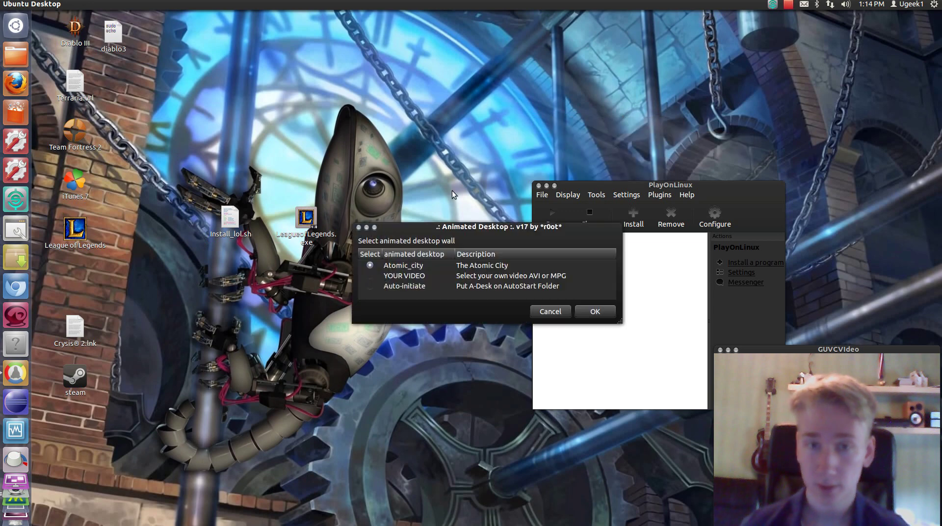
Use your own video, Downloads/Tech_Cameleon/Tech_Cameleon.wmv, as the animated wallpaper.
{"action": "left_click", "coordinate": [595, 311]}
{"action": "left_click", "coordinate": [268, 282]}
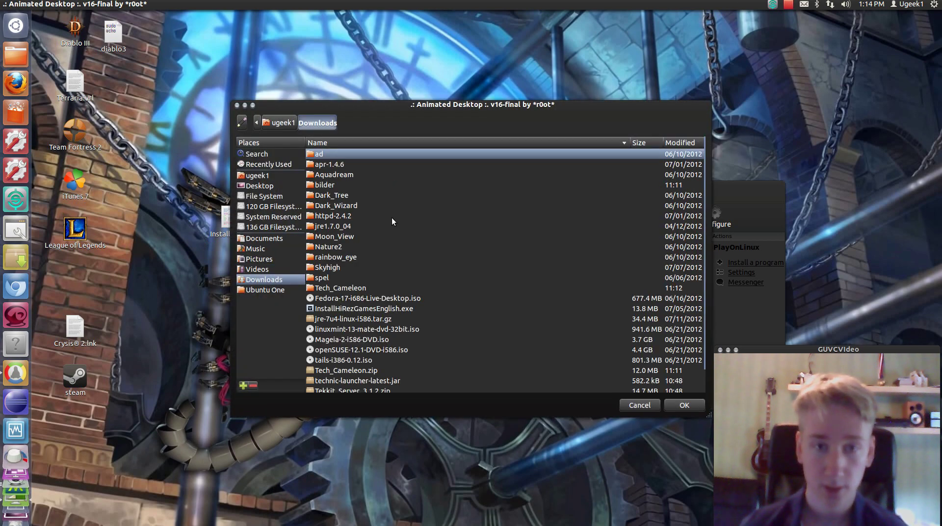
{"action": "double_click", "coordinate": [363, 290]}
{"action": "double_click", "coordinate": [353, 164]}
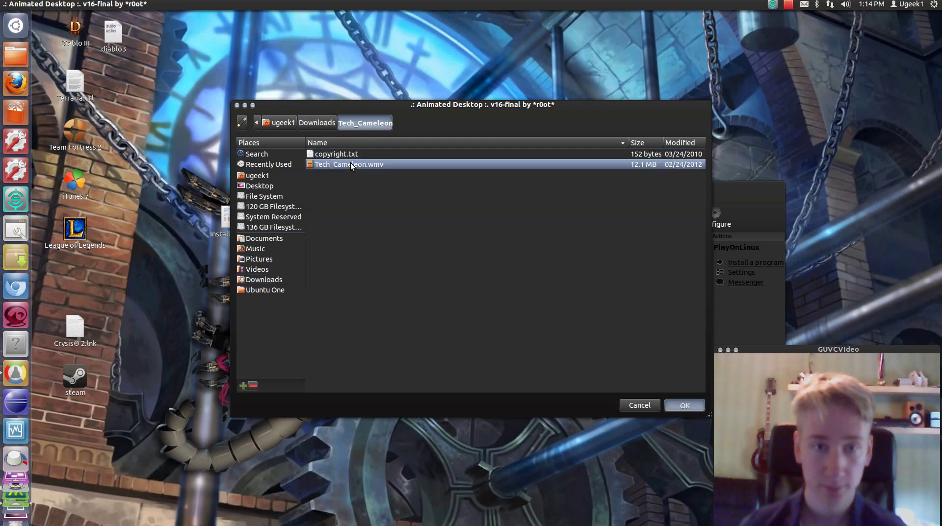
{"action": "left_click", "coordinate": [602, 308]}
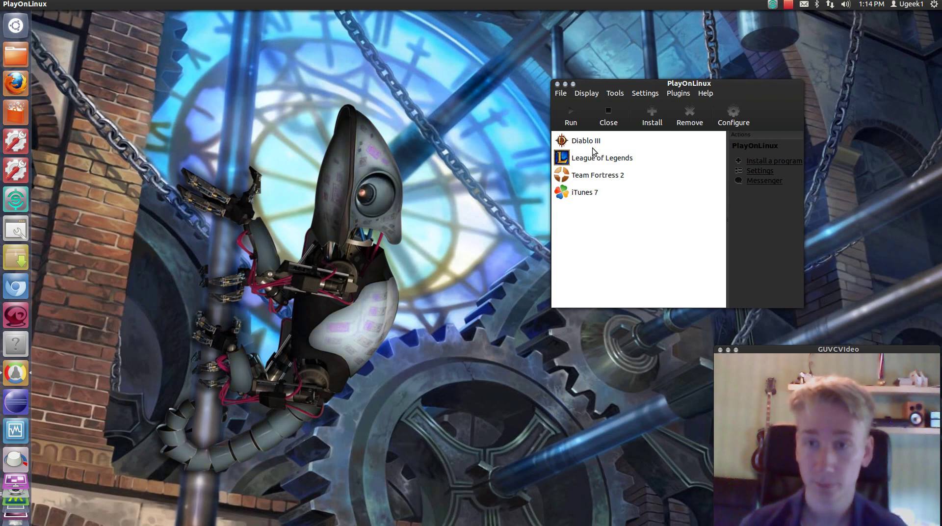
Search the install catalogue for 'crysis'.
{"action": "left_click", "coordinate": [659, 121]}
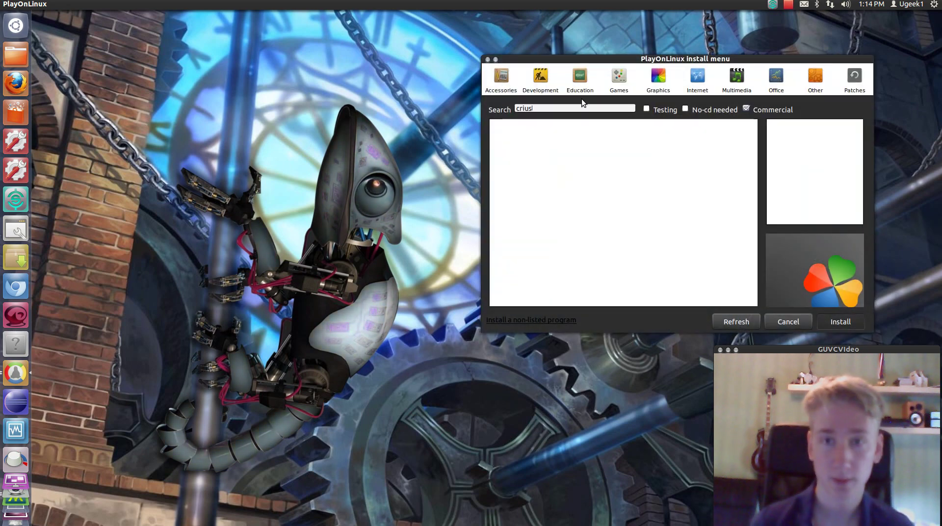
{"action": "type", "text": "cri"}
{"action": "key", "text": "BackSpace"}
{"action": "type", "text": "is"}
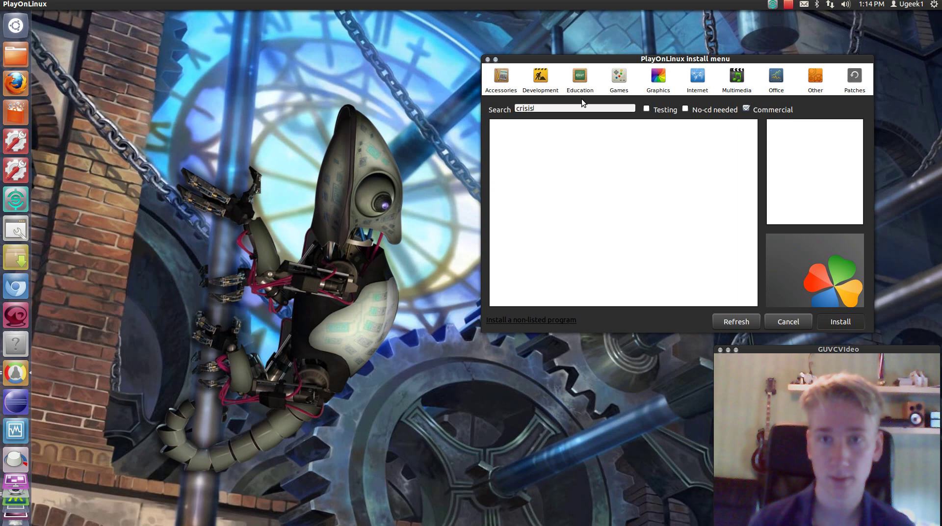
{"action": "key", "text": "BackSpace"}
{"action": "key", "text": "BackSpace"}
{"action": "type", "text": "y"}
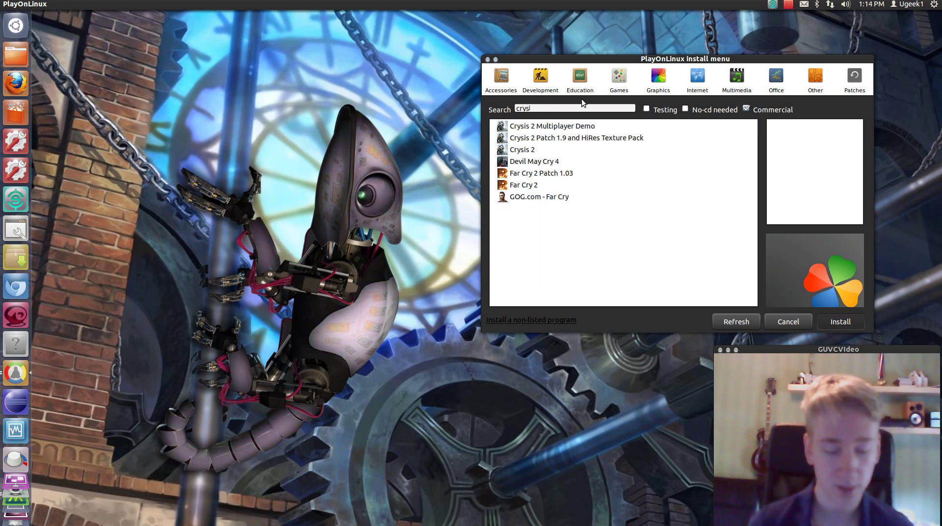
{"action": "type", "text": "sis"}
Install Crysis 2 from the results and acknowledge the 'Please read this' notice.
{"action": "left_click", "coordinate": [558, 149]}
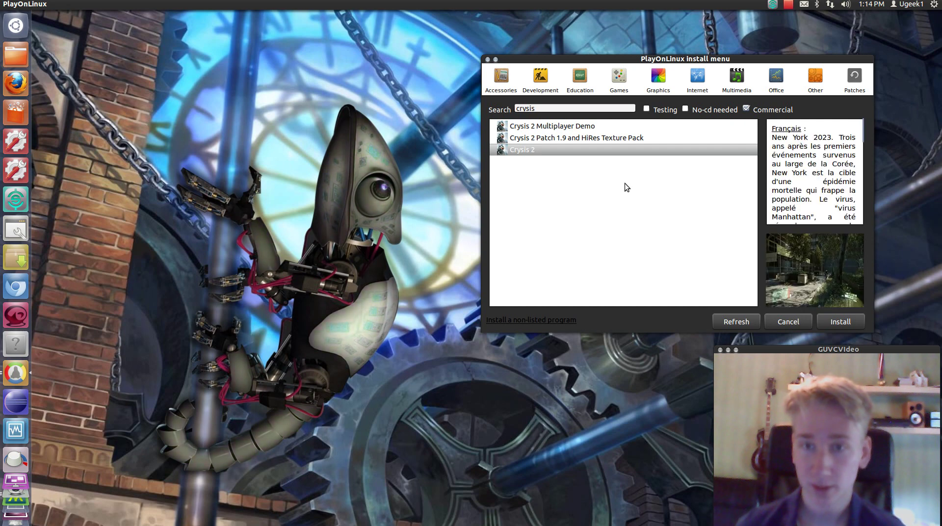
{"action": "left_click", "coordinate": [559, 137]}
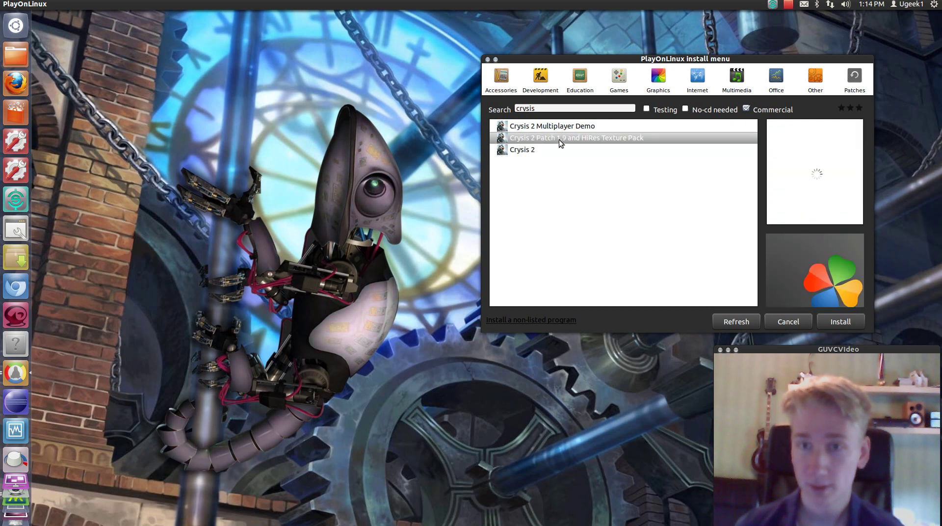
{"action": "left_click", "coordinate": [558, 149]}
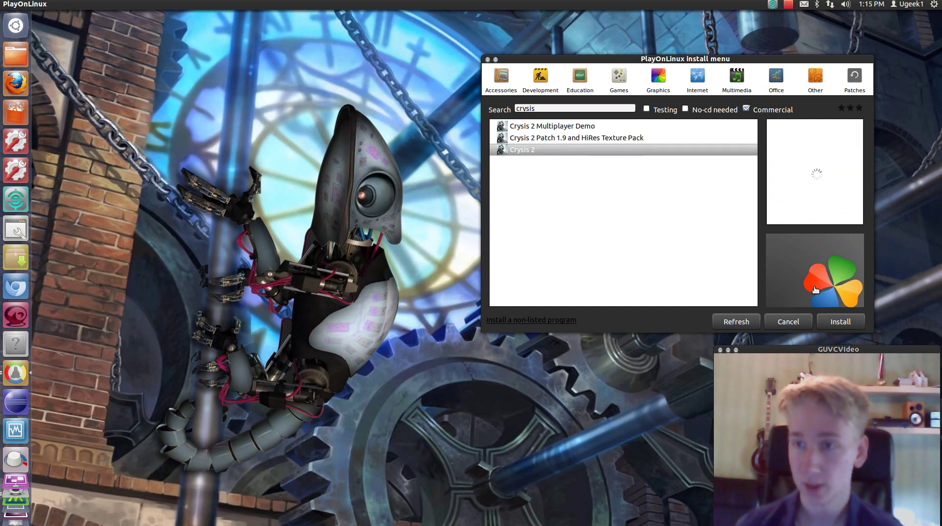
{"action": "left_click", "coordinate": [842, 322]}
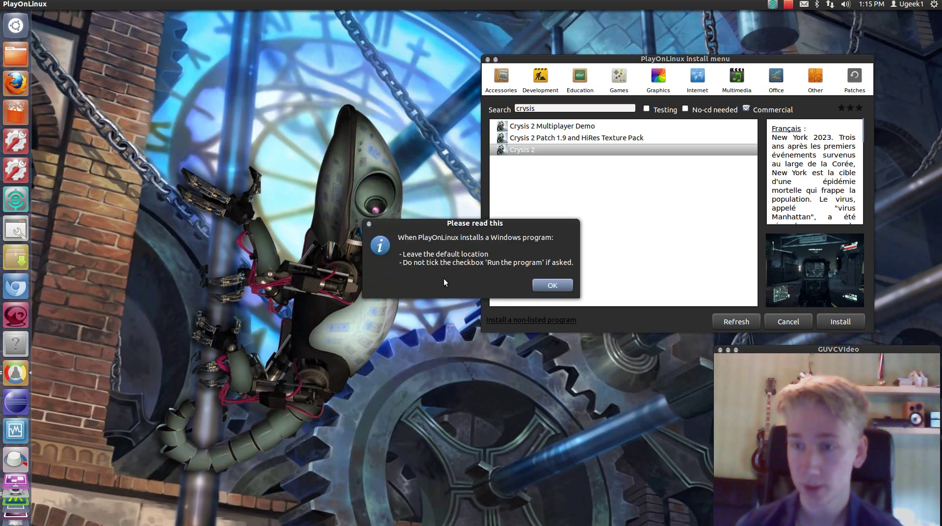
{"action": "left_click", "coordinate": [552, 288]}
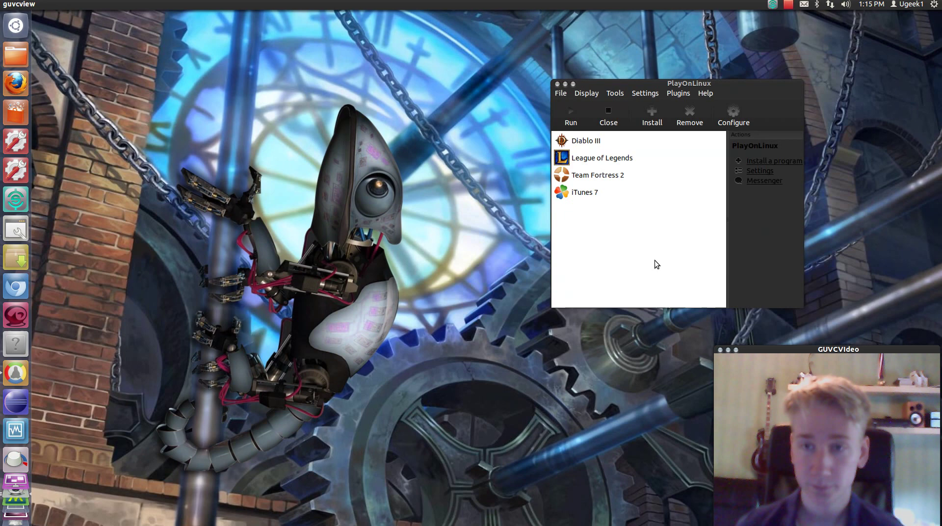
Begin the Crysis 2 wizard and compare setup file, DVD-ROM and Steam Store install options.
{"action": "left_click", "coordinate": [540, 367]}
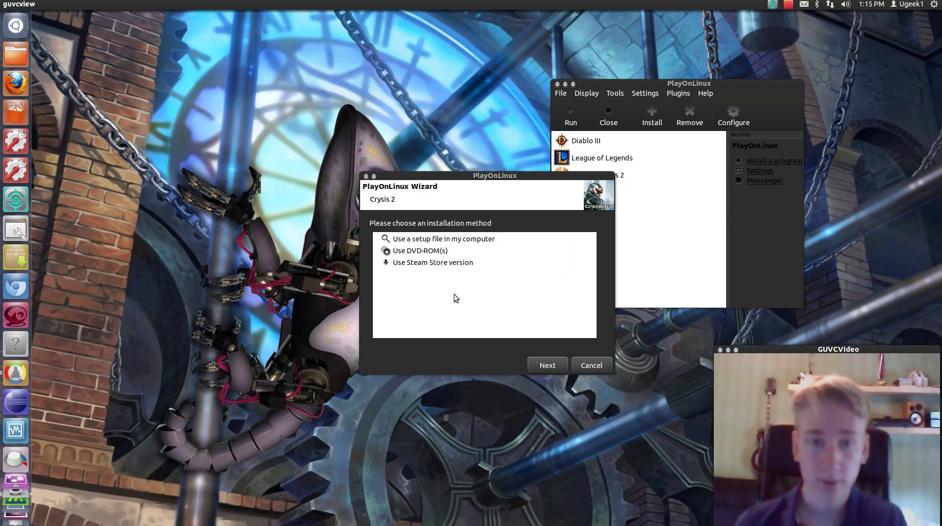
{"action": "left_click", "coordinate": [435, 250]}
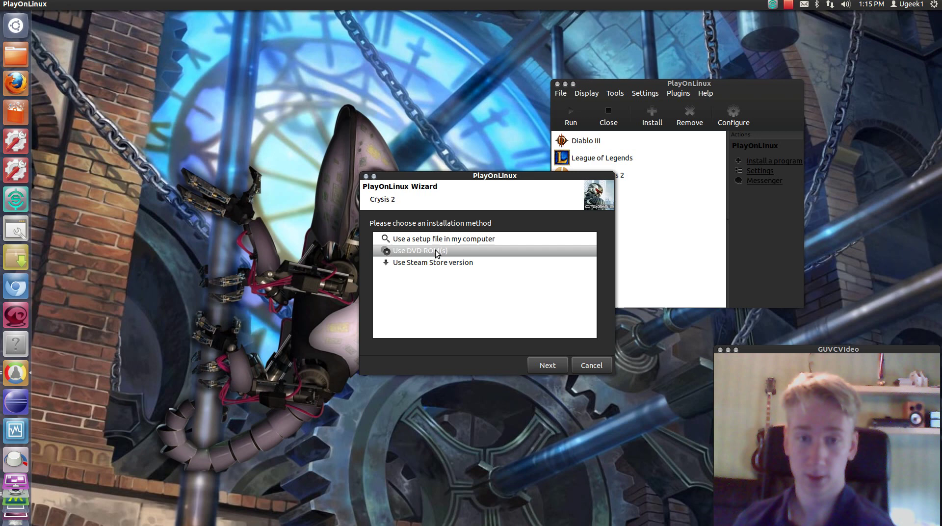
{"action": "left_click", "coordinate": [445, 260]}
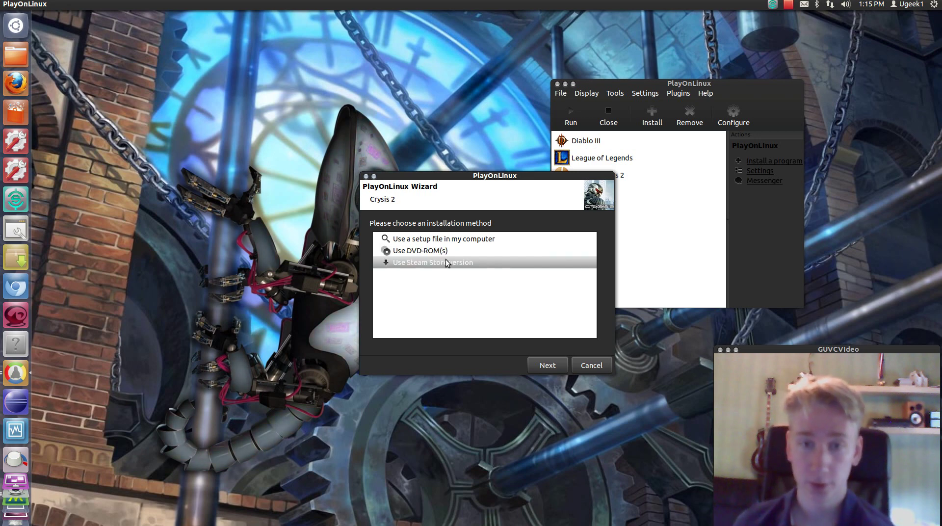
{"action": "left_click", "coordinate": [469, 236]}
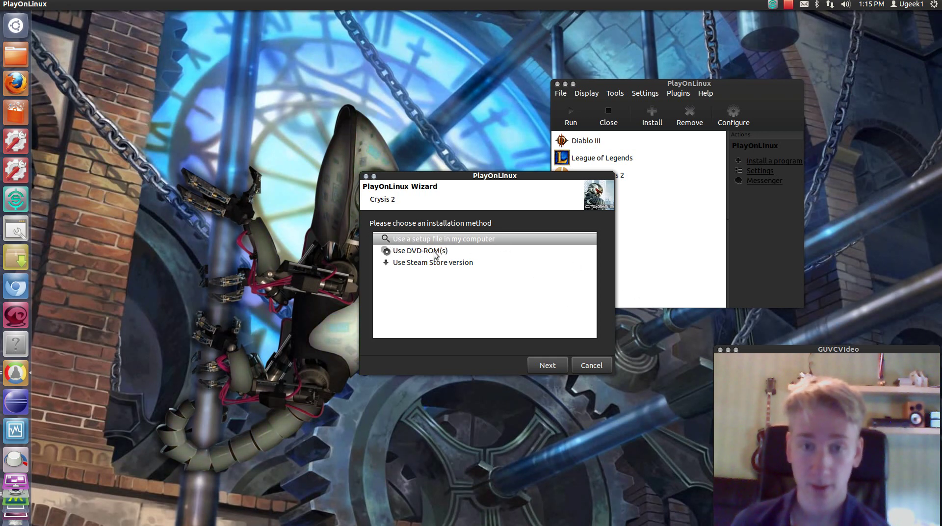
{"action": "left_click", "coordinate": [439, 264]}
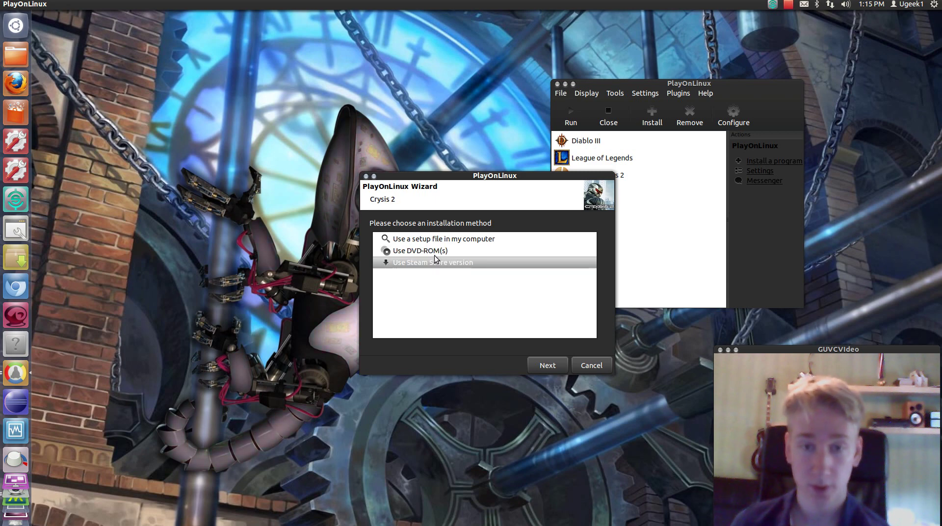
{"action": "left_click", "coordinate": [449, 261]}
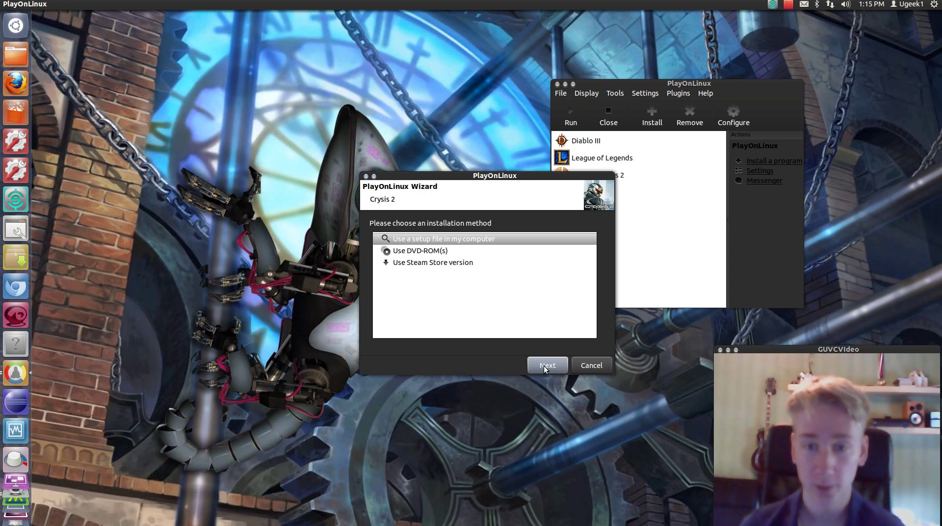
{"action": "left_click", "coordinate": [449, 265]}
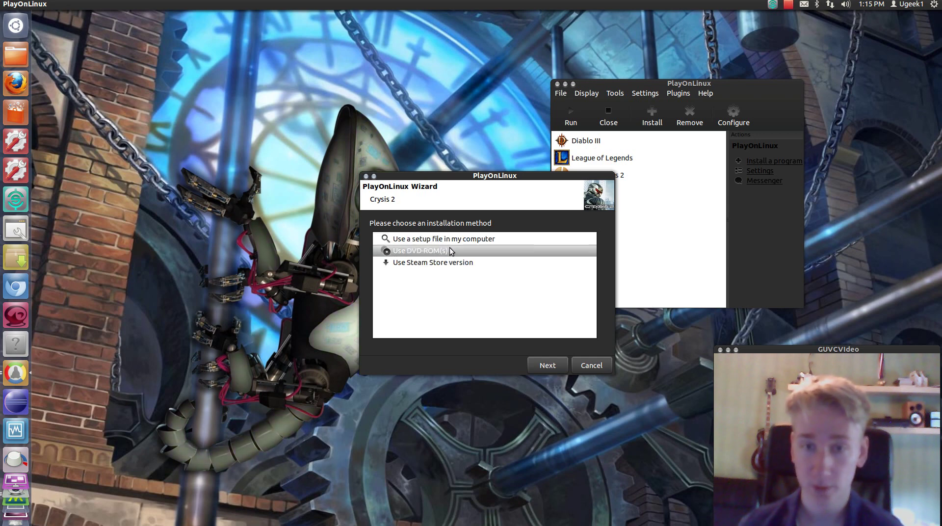
Choose the setup-file method and continue with no file, triggering 'File not found'.
{"action": "left_click", "coordinate": [467, 240]}
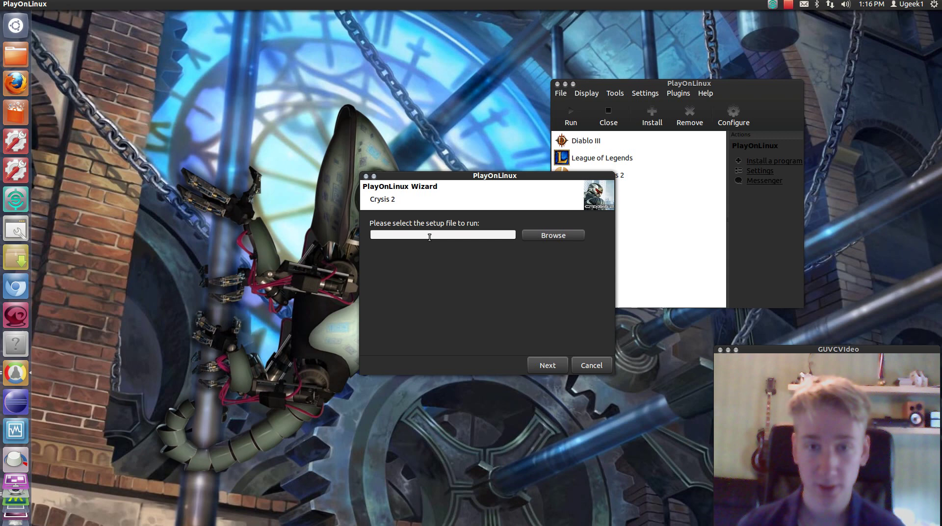
{"action": "left_click", "coordinate": [541, 369]}
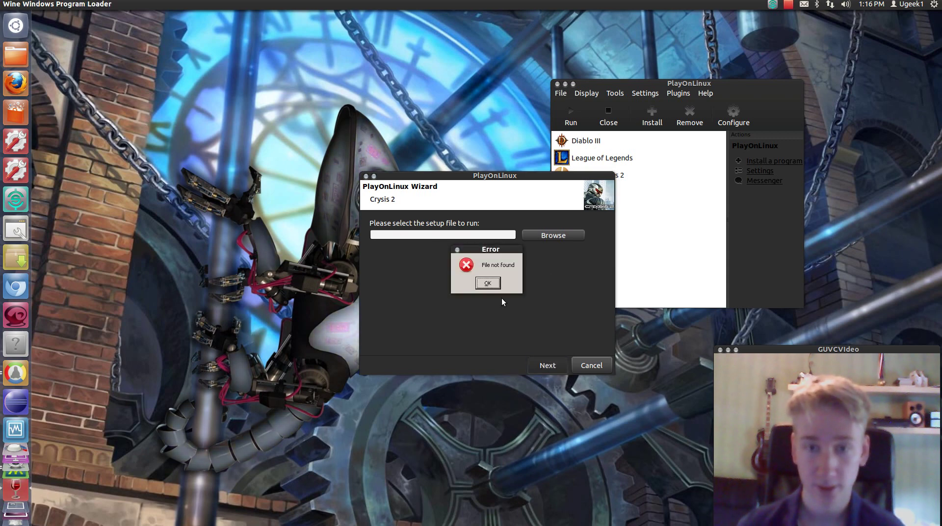
Get past the wizard's errors, set 2048 MB of graphics memory, and decline the bug report.
{"action": "left_click", "coordinate": [494, 288]}
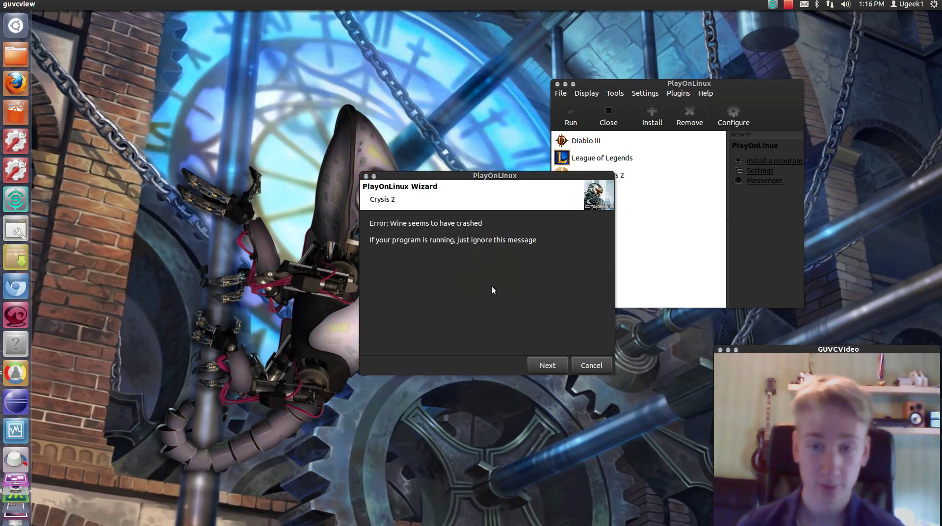
{"action": "left_click", "coordinate": [555, 366]}
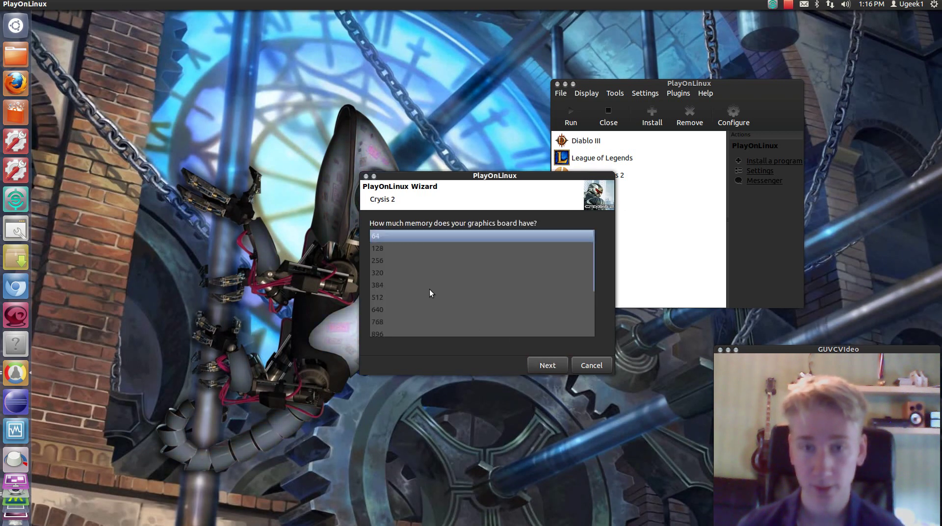
{"action": "scroll", "coordinate": [490, 260], "scroll_direction": "down", "scroll_amount": 3}
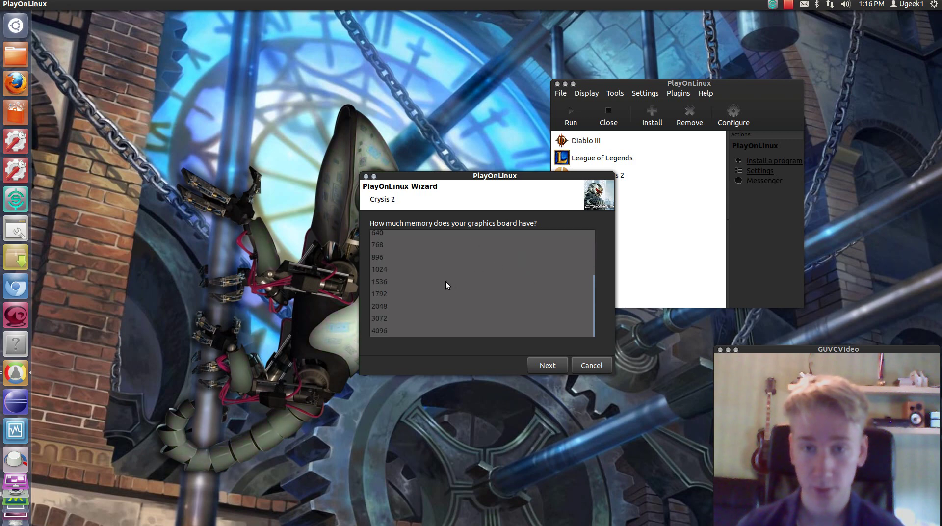
{"action": "left_click", "coordinate": [416, 306]}
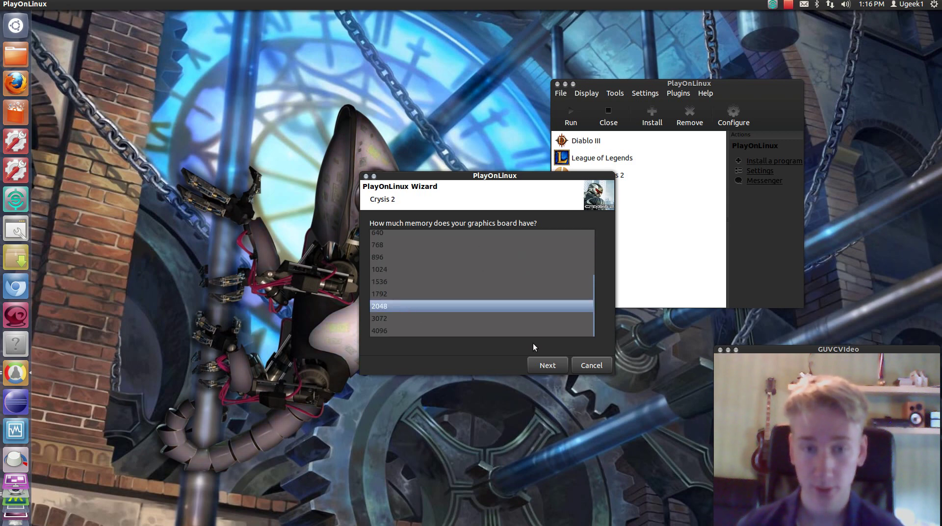
{"action": "left_click", "coordinate": [548, 366]}
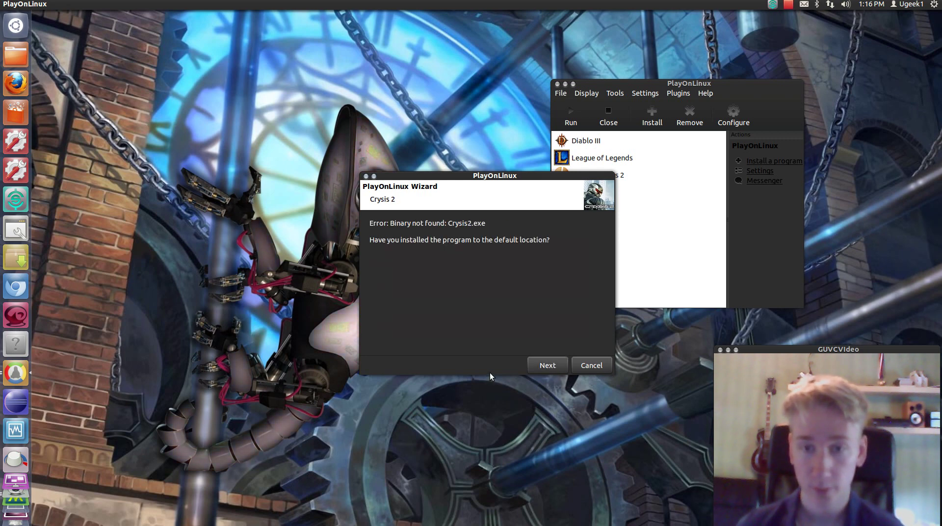
{"action": "left_click", "coordinate": [555, 365]}
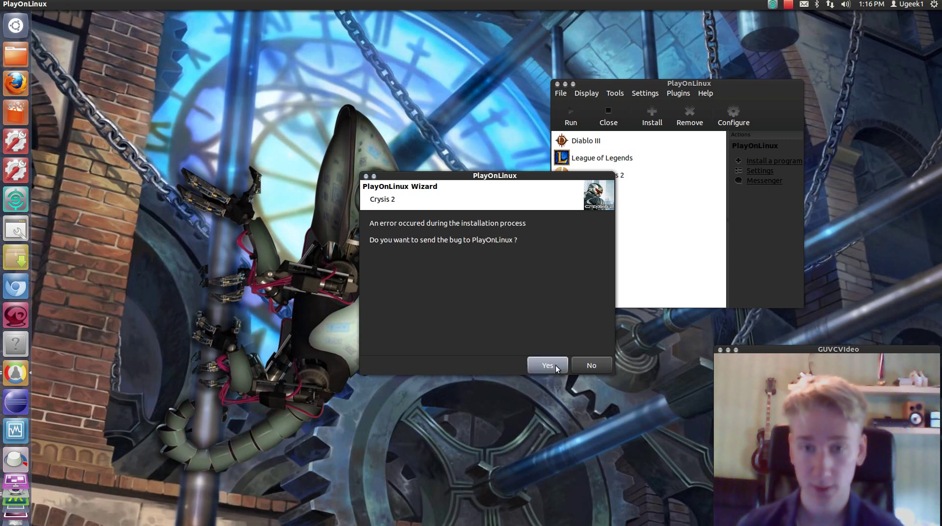
{"action": "left_click", "coordinate": [584, 363]}
Show the Crysis2 virtual drive's configuration on its Install packages list.
{"action": "left_click", "coordinate": [720, 91]}
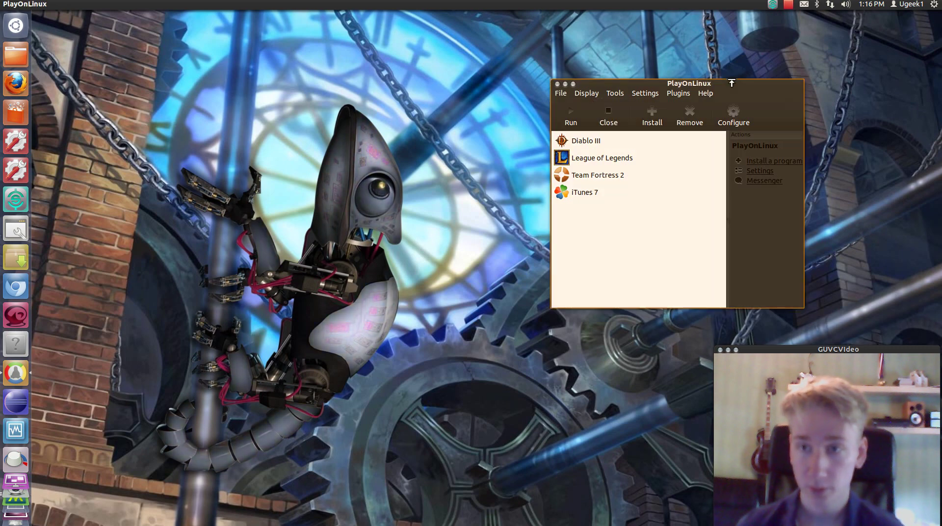
{"action": "left_click", "coordinate": [733, 118]}
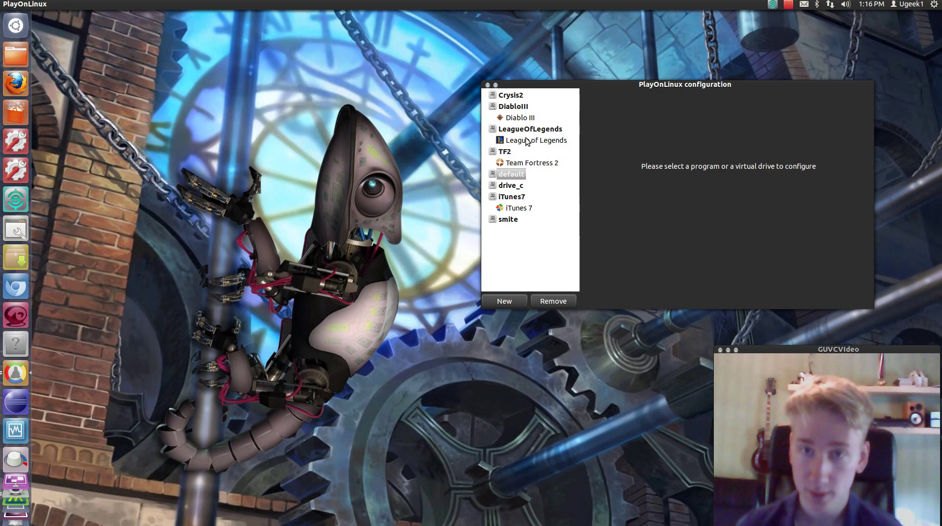
{"action": "left_click", "coordinate": [510, 94]}
{"action": "left_click_drag", "start_coordinate": [593, 84], "coordinate": [410, 69]}
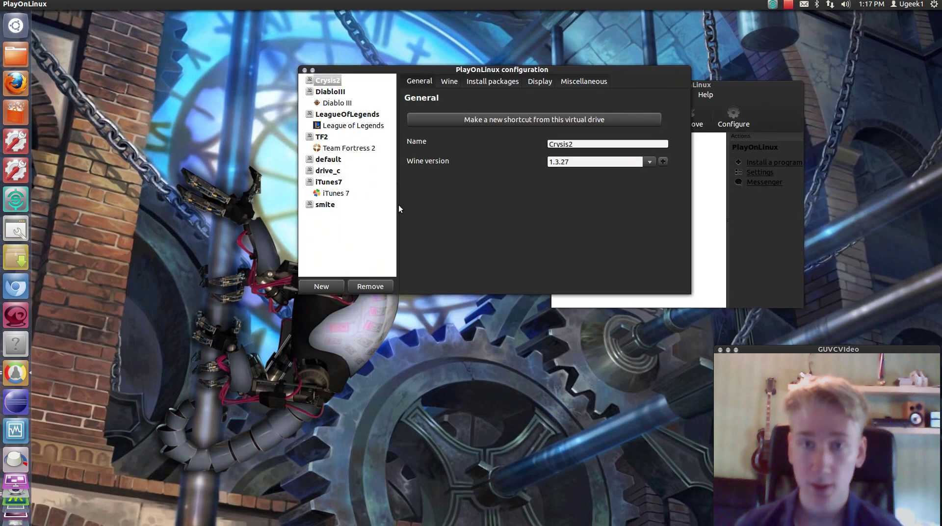
{"action": "left_click", "coordinate": [484, 82]}
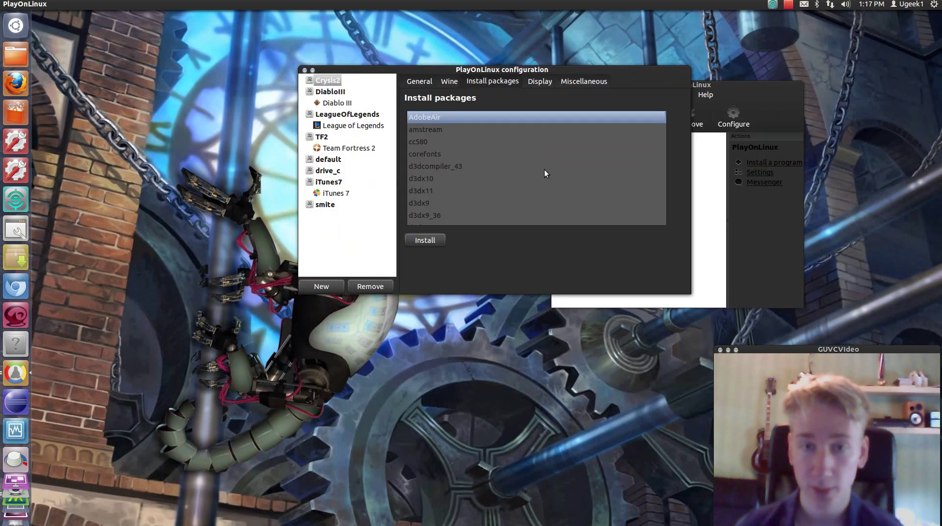
Select the d3dx11 package, then scroll down the list and select origin.
{"action": "scroll", "coordinate": [543, 173], "scroll_direction": "down", "scroll_amount": 5}
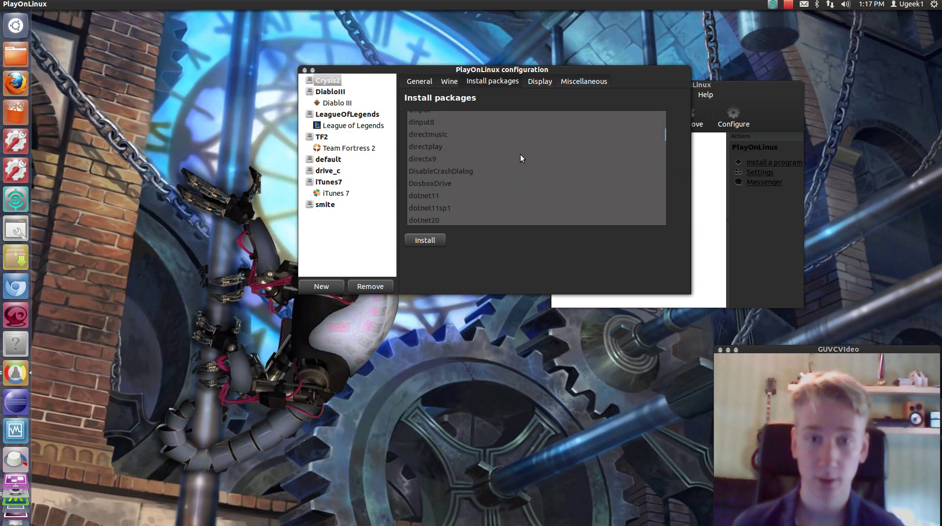
{"action": "scroll", "coordinate": [513, 164], "scroll_direction": "up", "scroll_amount": 3}
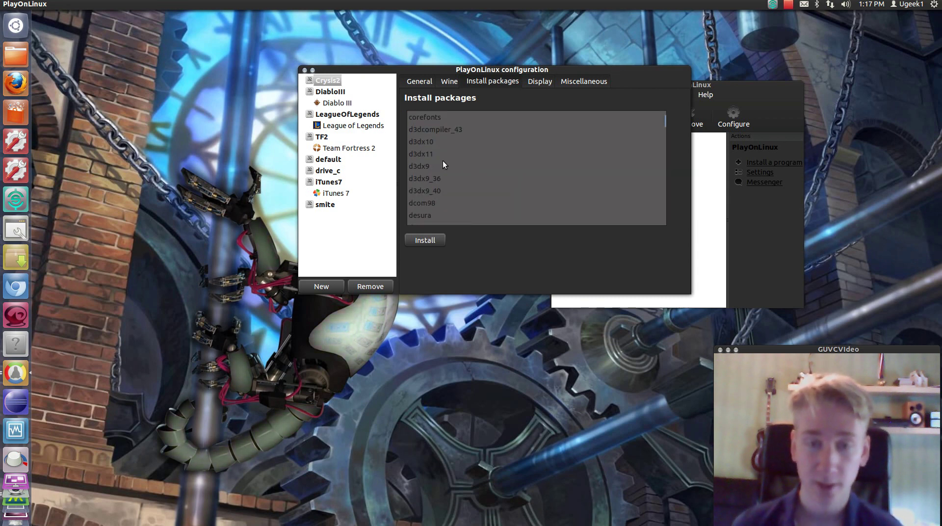
{"action": "left_click", "coordinate": [438, 155]}
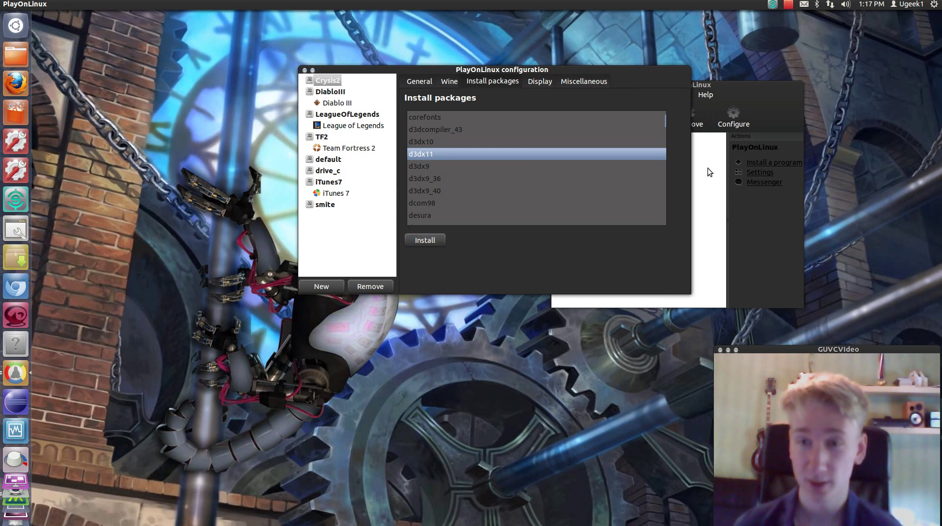
{"action": "scroll", "coordinate": [460, 148], "scroll_direction": "down", "scroll_amount": 2}
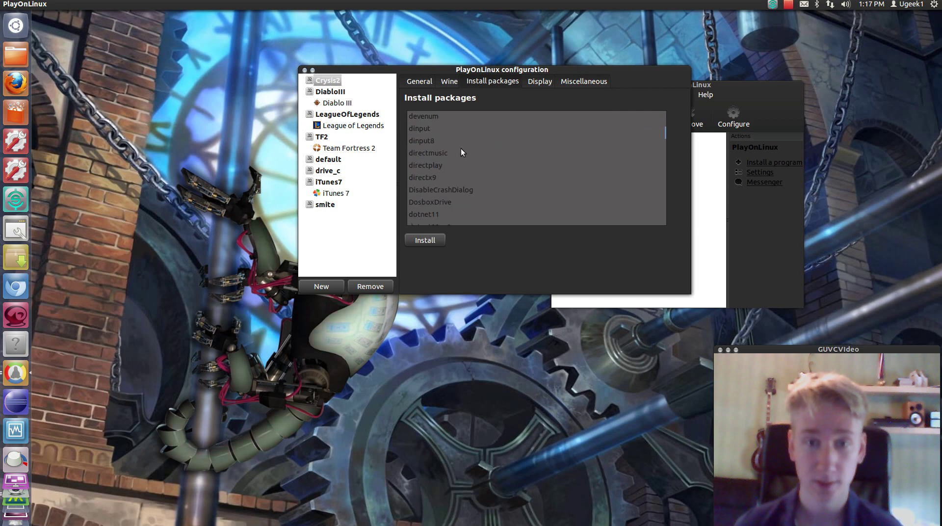
{"action": "scroll", "coordinate": [456, 153], "scroll_direction": "down", "scroll_amount": 1}
{"action": "scroll", "coordinate": [455, 153], "scroll_direction": "down", "scroll_amount": 2}
{"action": "scroll", "coordinate": [455, 153], "scroll_direction": "down", "scroll_amount": 2}
{"action": "scroll", "coordinate": [456, 154], "scroll_direction": "down", "scroll_amount": 2}
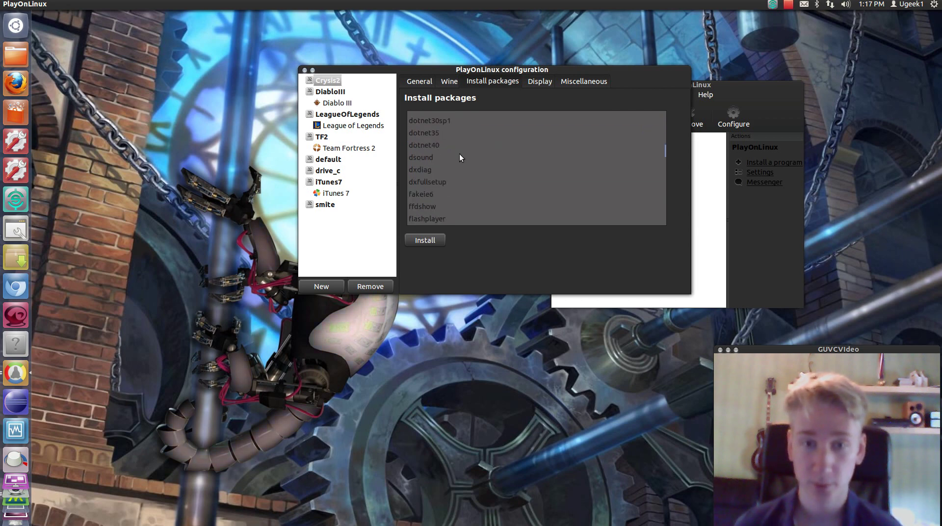
{"action": "scroll", "coordinate": [459, 154], "scroll_direction": "down", "scroll_amount": 3}
{"action": "scroll", "coordinate": [459, 154], "scroll_direction": "down", "scroll_amount": 2}
{"action": "scroll", "coordinate": [459, 154], "scroll_direction": "down", "scroll_amount": 2}
{"action": "scroll", "coordinate": [460, 154], "scroll_direction": "down", "scroll_amount": 2}
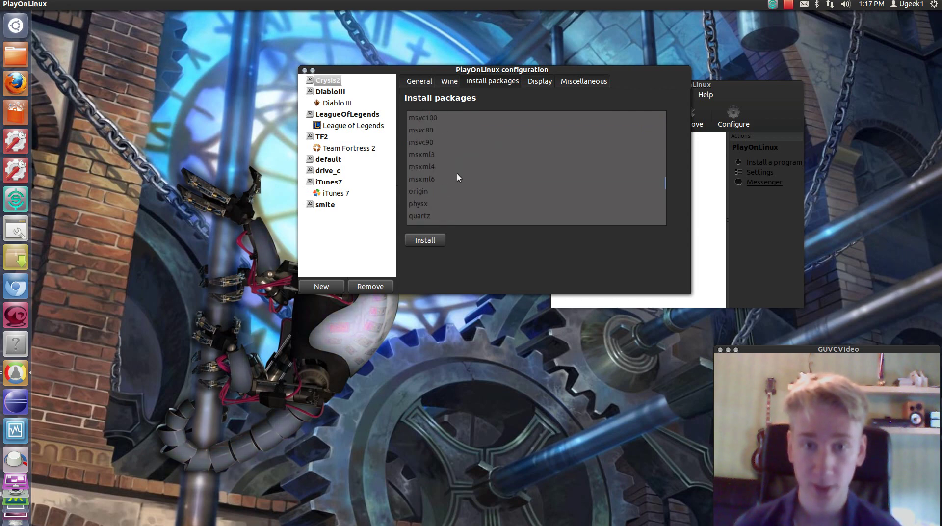
{"action": "left_click", "coordinate": [421, 192]}
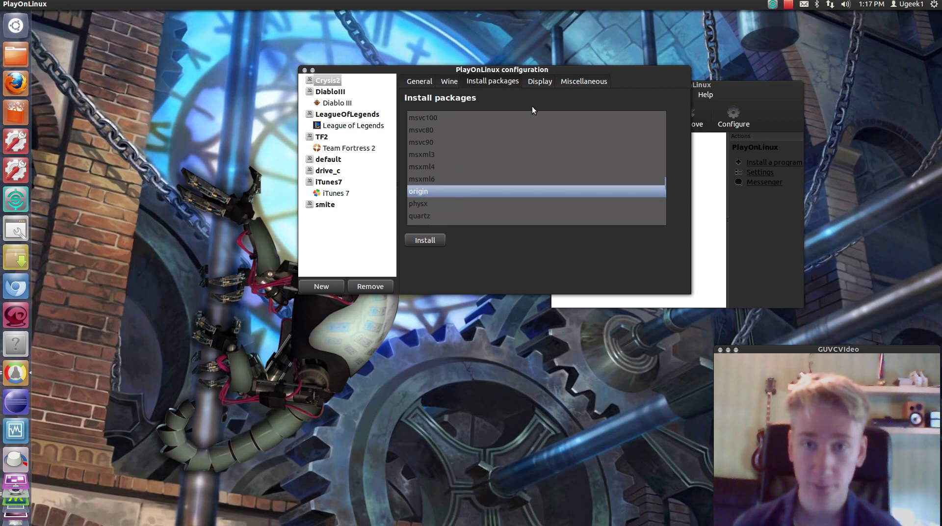
Launch Wine configuration for the Crysis2 drive, keeping Windows XP as the version.
{"action": "left_click", "coordinate": [537, 84]}
{"action": "left_click", "coordinate": [575, 82]}
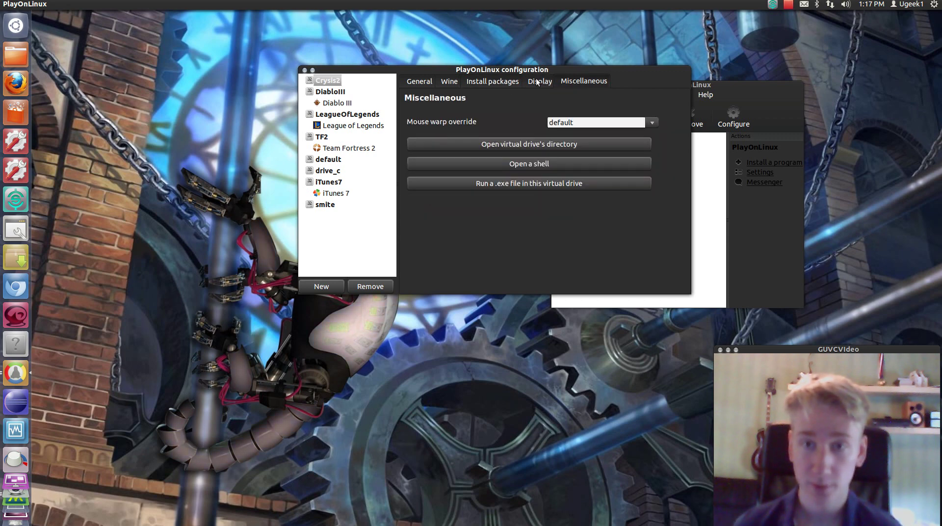
{"action": "left_click", "coordinate": [534, 81]}
{"action": "left_click", "coordinate": [451, 80]}
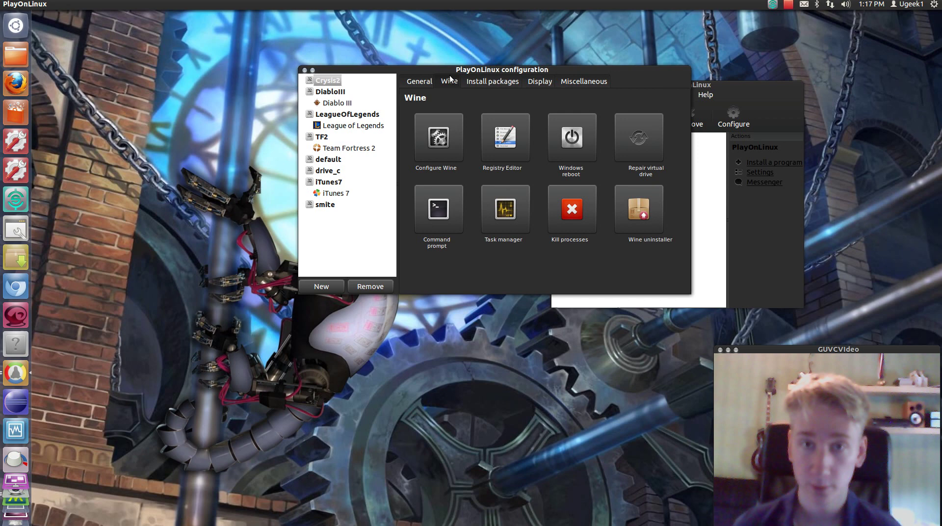
{"action": "left_click", "coordinate": [446, 141]}
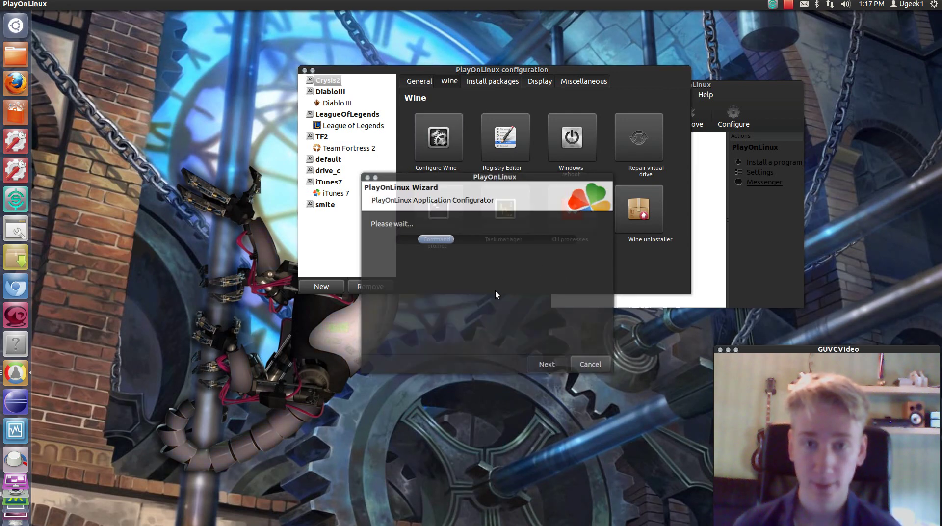
{"action": "left_click", "coordinate": [191, 204]}
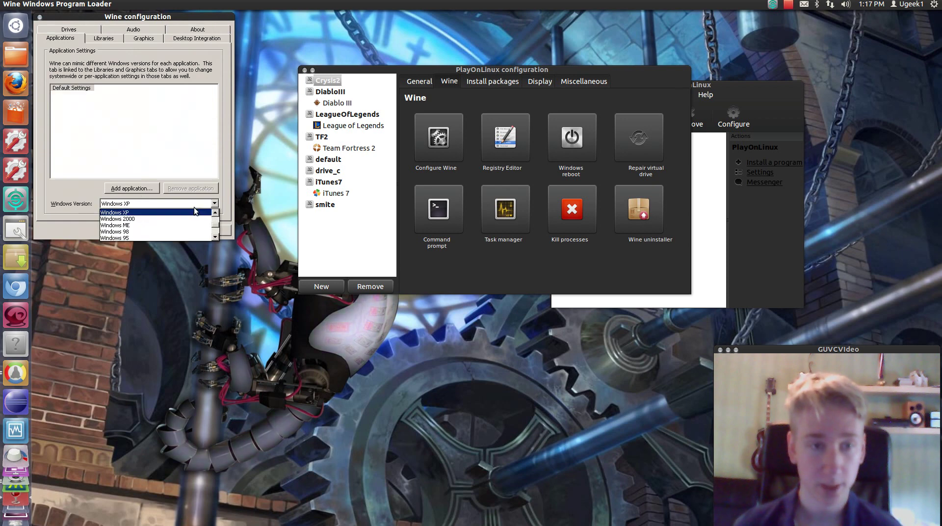
{"action": "left_click", "coordinate": [192, 204]}
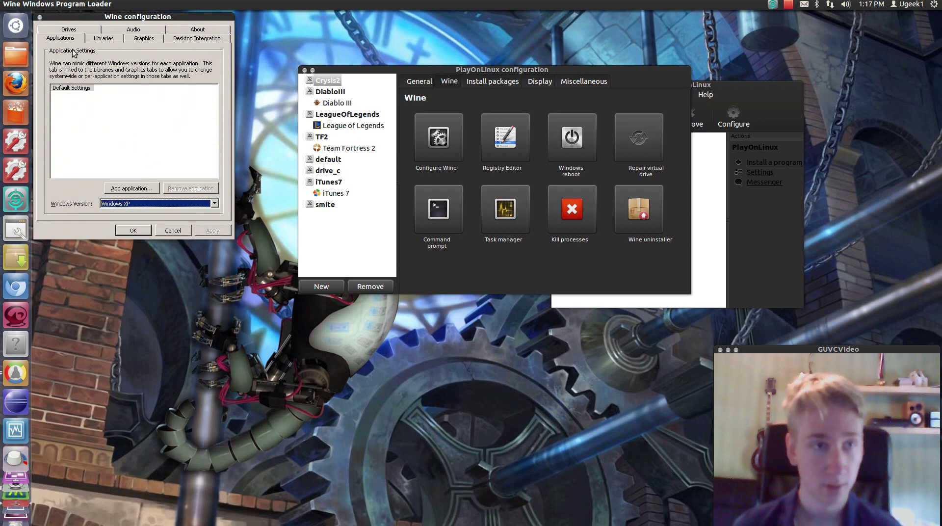
{"action": "left_click", "coordinate": [71, 31]}
Enable an emulated 1680×1050 virtual desktop in Wine's Graphics settings, then apply and close.
{"action": "left_click", "coordinate": [144, 31]}
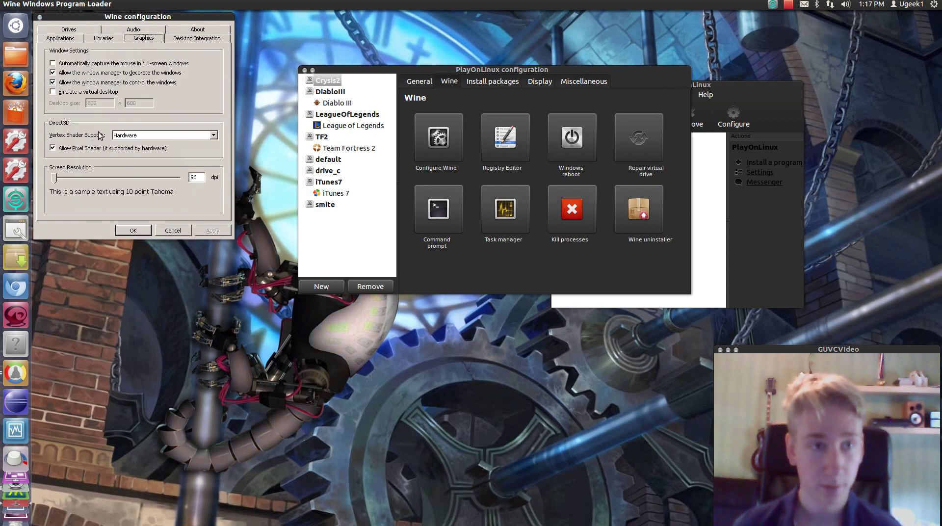
{"action": "left_click", "coordinate": [57, 93]}
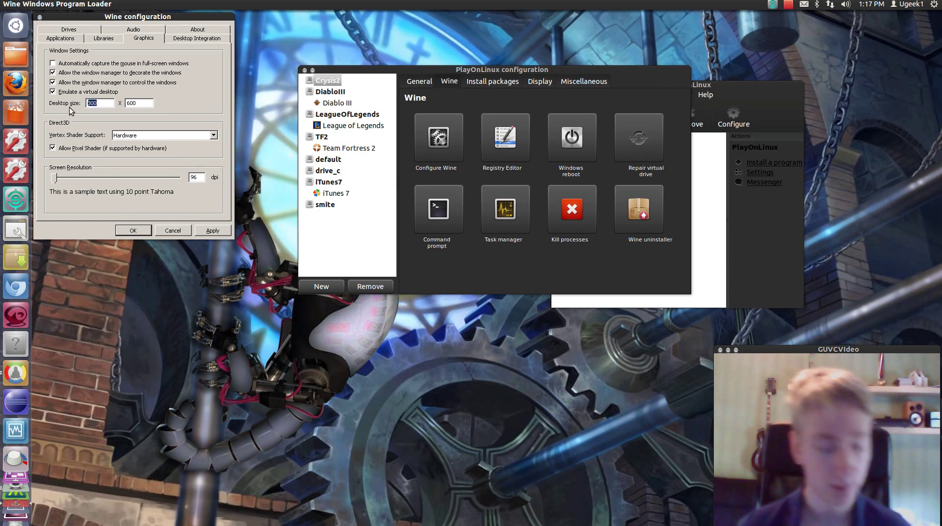
{"action": "key", "text": "BackSpace"}
{"action": "key", "text": "BackSpace"}
{"action": "key", "text": "BackSpace"}
{"action": "type", "text": "16"}
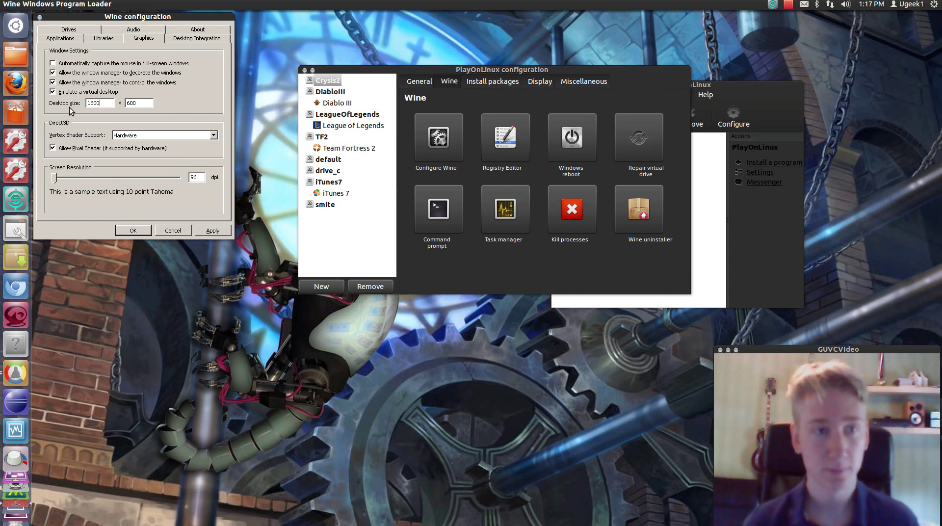
{"action": "type", "text": "00"}
{"action": "key", "text": "Tab"}
{"action": "type", "text": "10"}
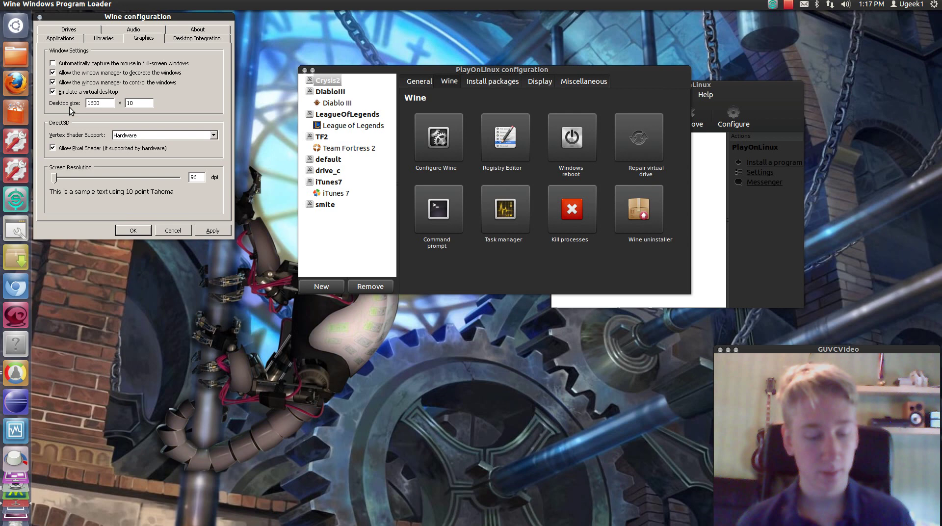
{"action": "key", "text": "BackSpace"}
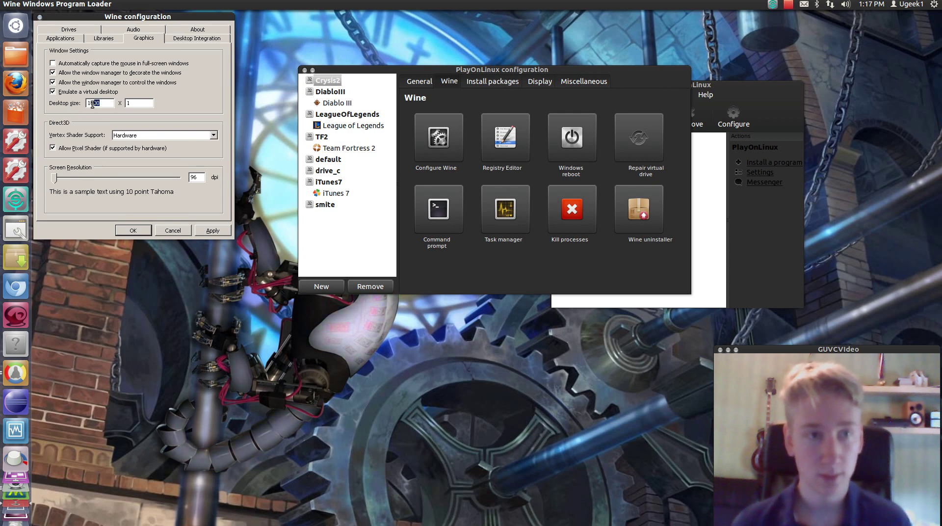
{"action": "type", "text": "10"}
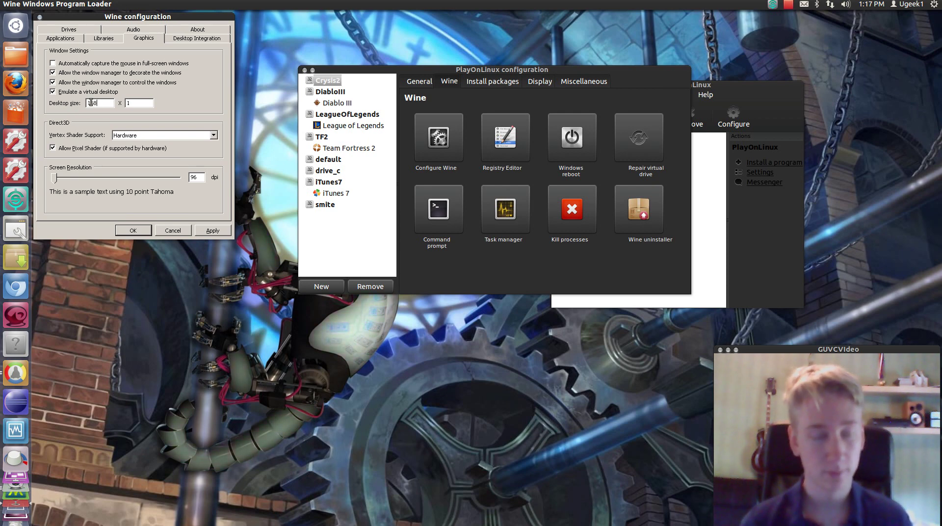
{"action": "type", "text": "50"}
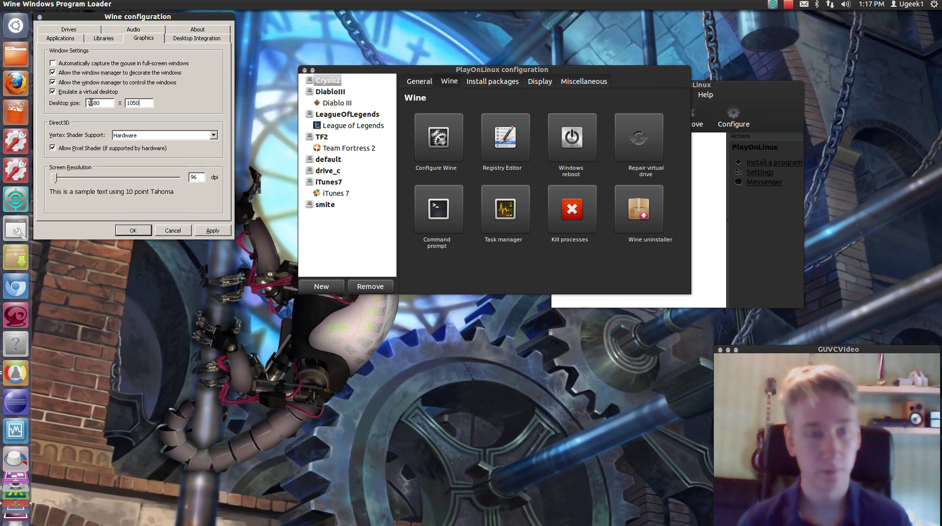
{"action": "left_click", "coordinate": [215, 229]}
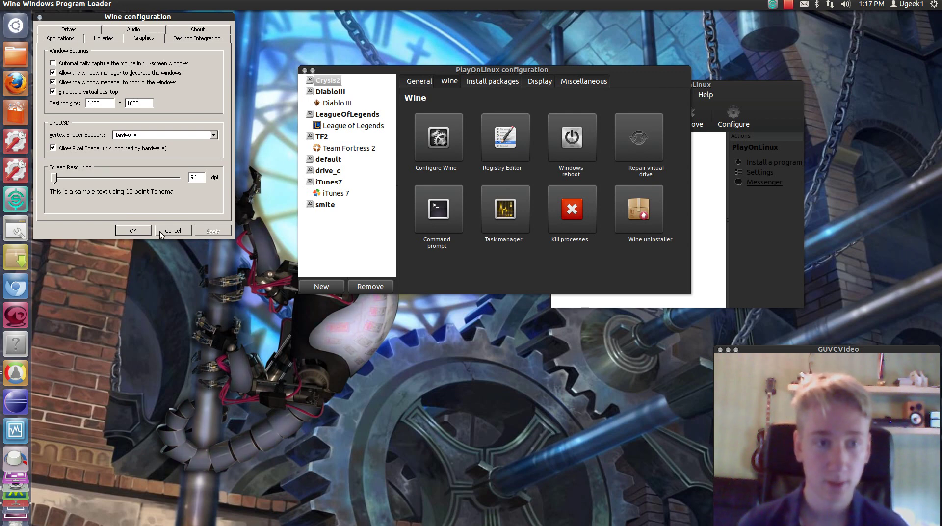
{"action": "left_click", "coordinate": [133, 230]}
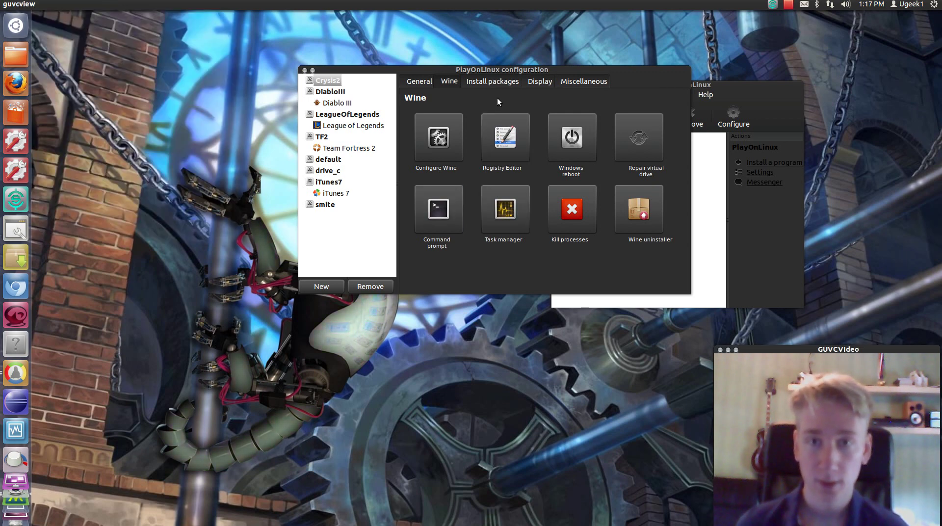
Install the origin package into the Crysis2 prefix and proceed in the wizard.
{"action": "left_click", "coordinate": [502, 81]}
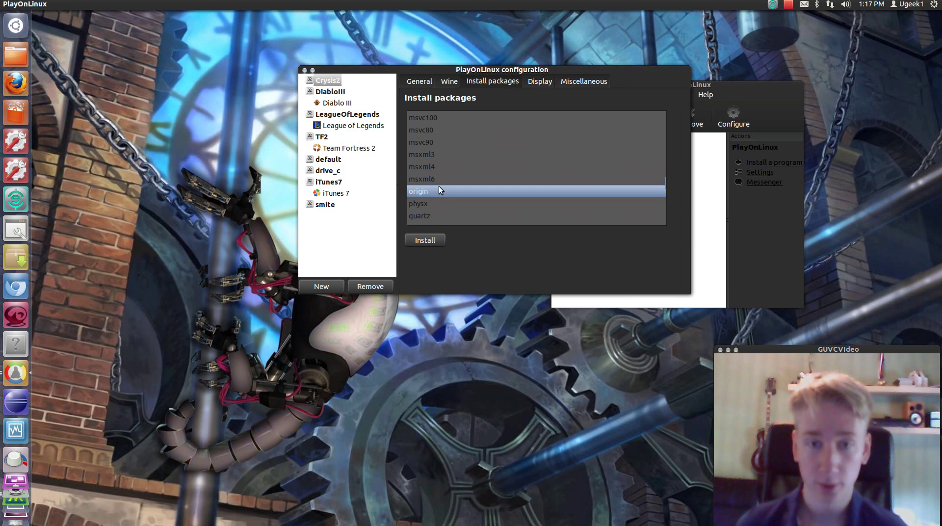
{"action": "left_click", "coordinate": [425, 239]}
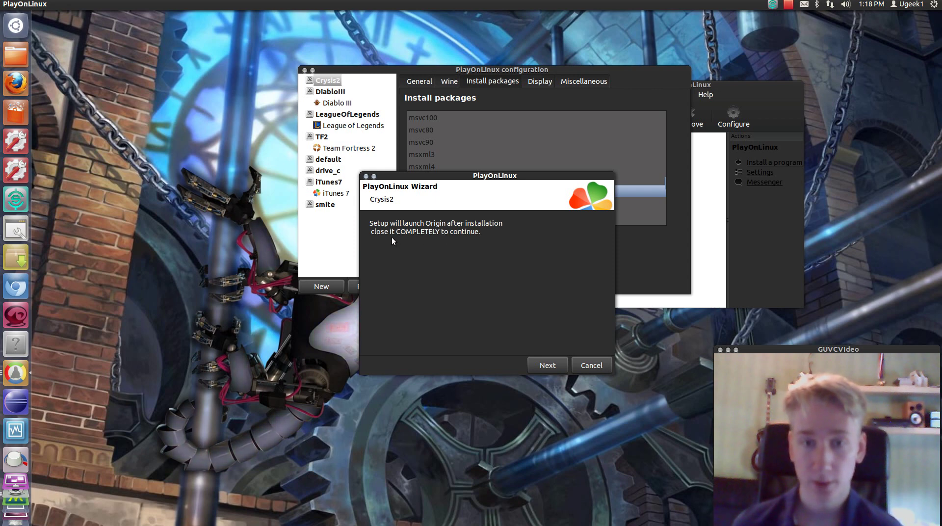
{"action": "left_click", "coordinate": [543, 367]}
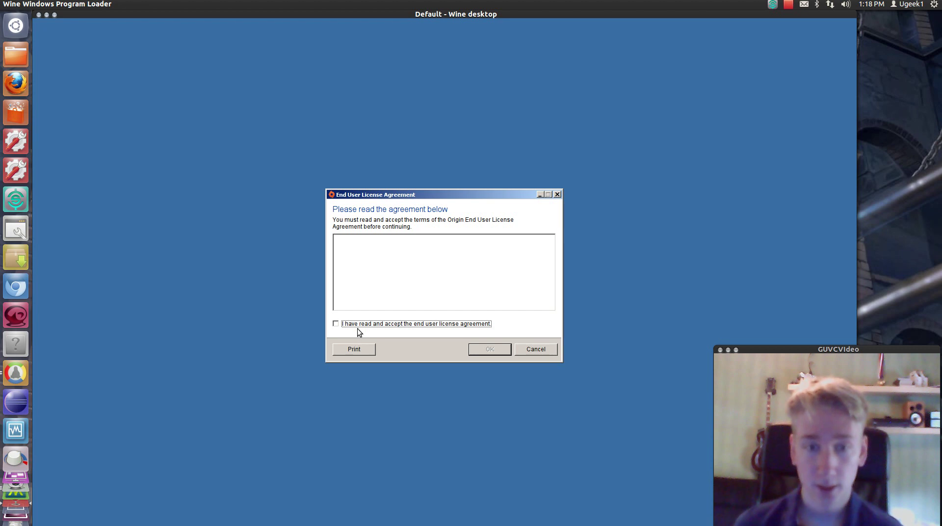
Accept Origin's end user license agreement.
{"action": "left_click", "coordinate": [357, 327]}
{"action": "left_click", "coordinate": [477, 352]}
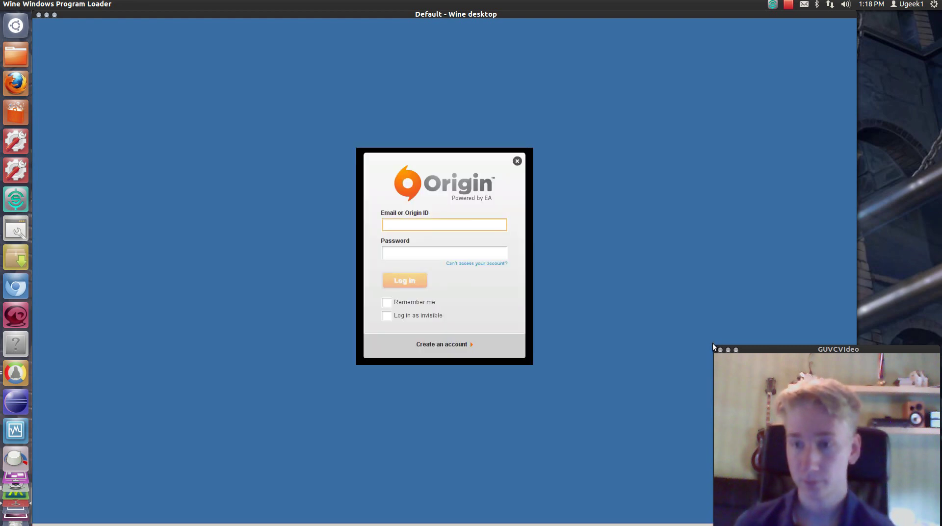
{"action": "left_click_drag", "start_coordinate": [712, 343], "coordinate": [677, 300]}
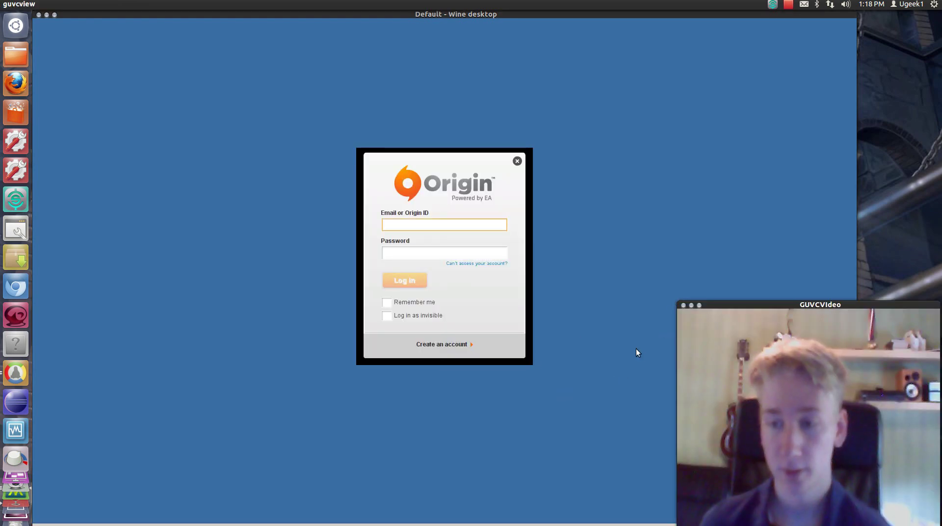
{"action": "left_click_drag", "start_coordinate": [669, 349], "coordinate": [639, 349]}
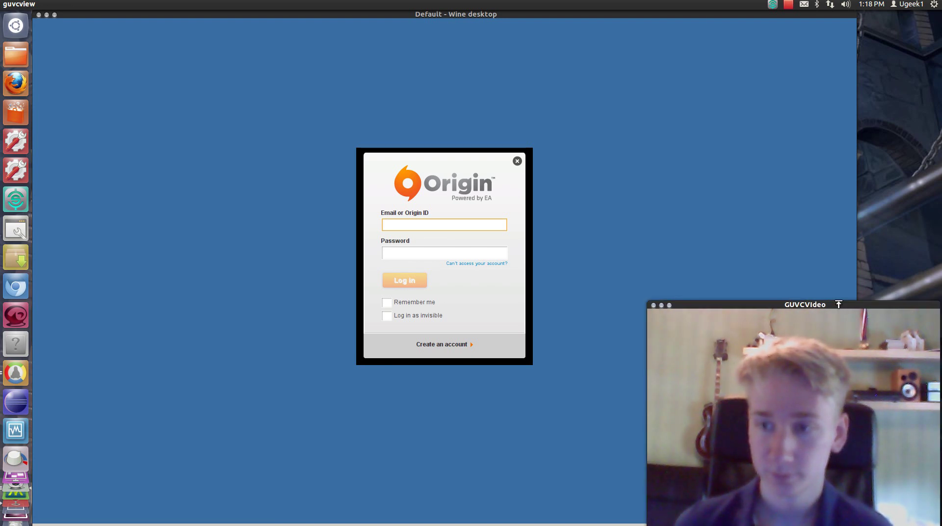
{"action": "left_click_drag", "start_coordinate": [841, 301], "coordinate": [841, 311]}
Sign in to Origin with the account e-mail and password, retrying after the rejected password.
{"action": "left_click", "coordinate": [437, 234]}
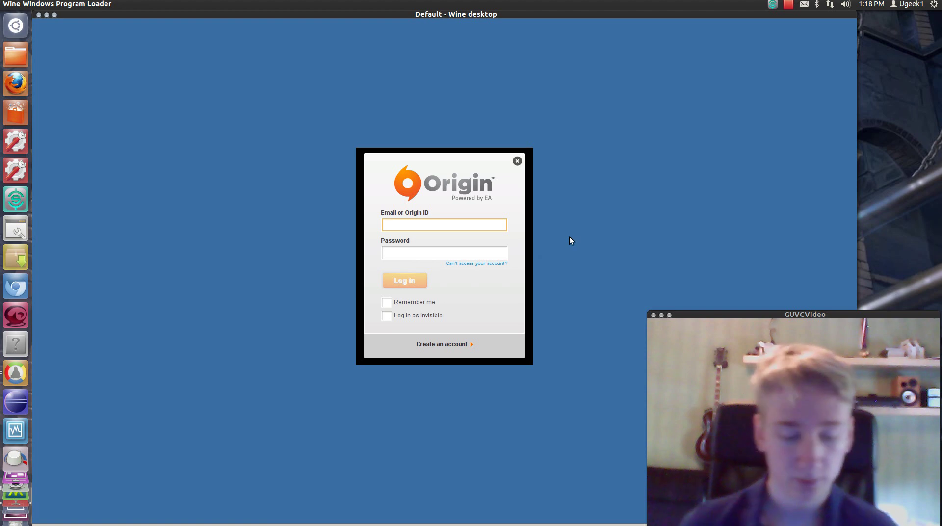
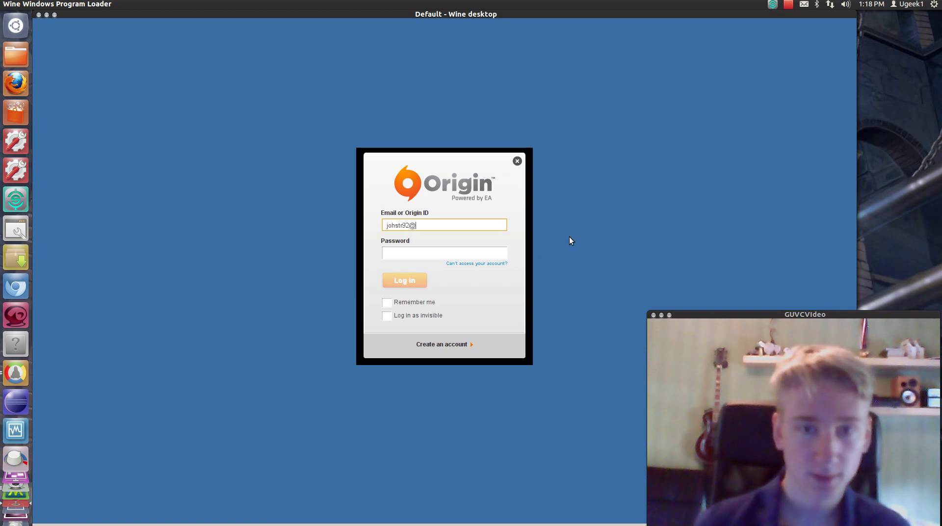
{"action": "key", "text": "Tab"}
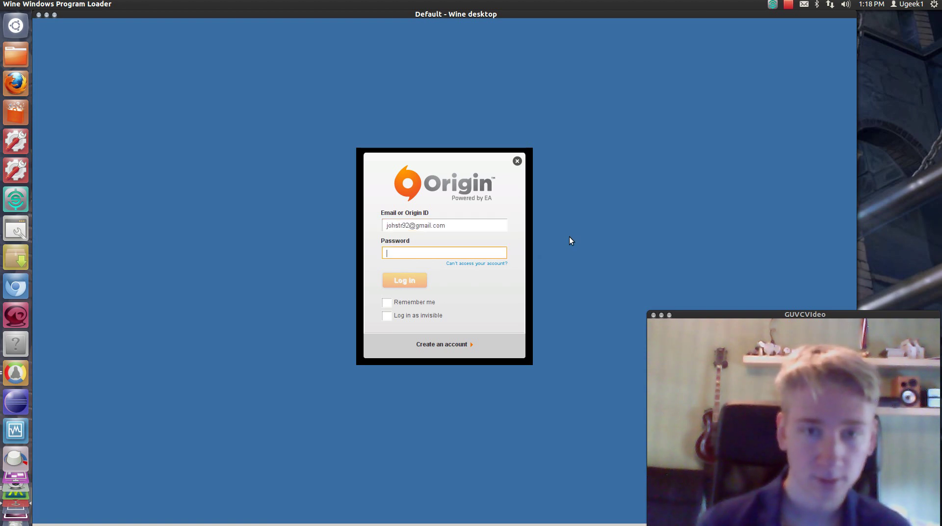
{"action": "type", "text": "a••••••"}
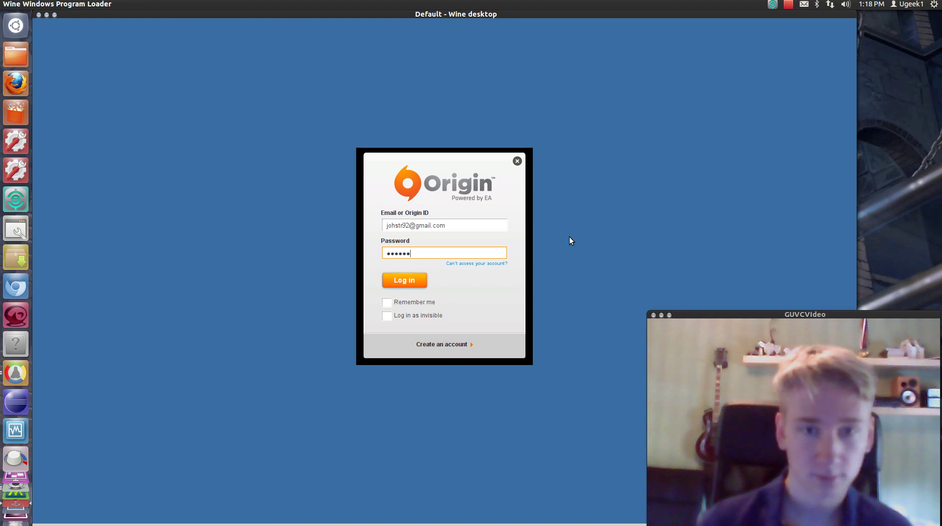
{"action": "type", "text": "•••"}
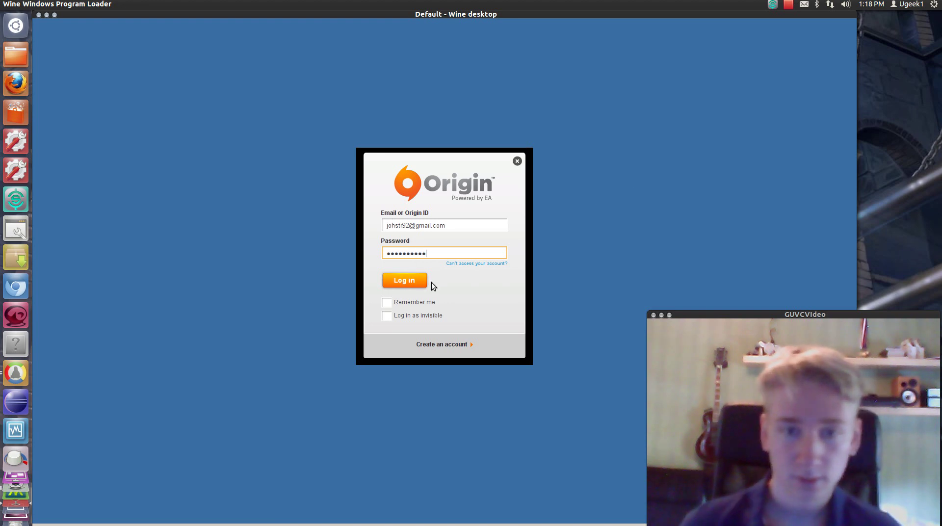
{"action": "left_click", "coordinate": [403, 284]}
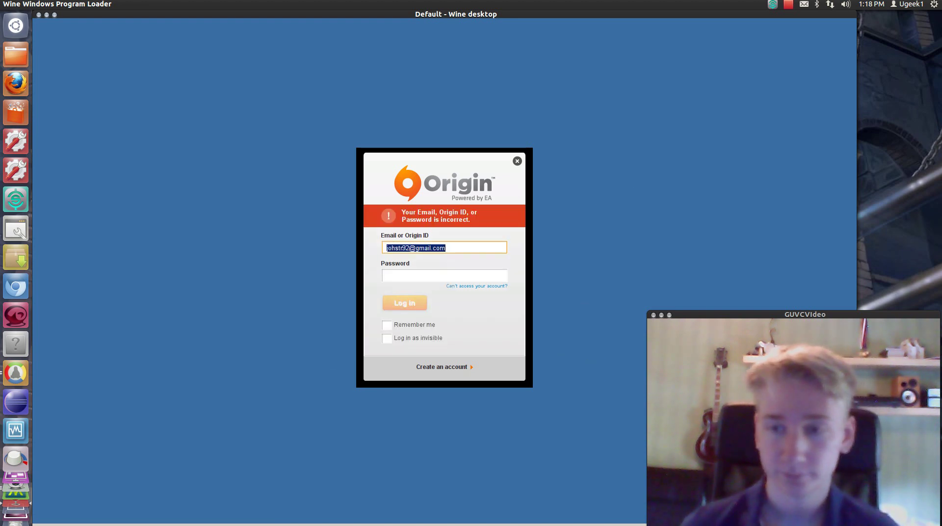
{"action": "left_click", "coordinate": [438, 281]}
{"action": "type", "text": "•••••"}
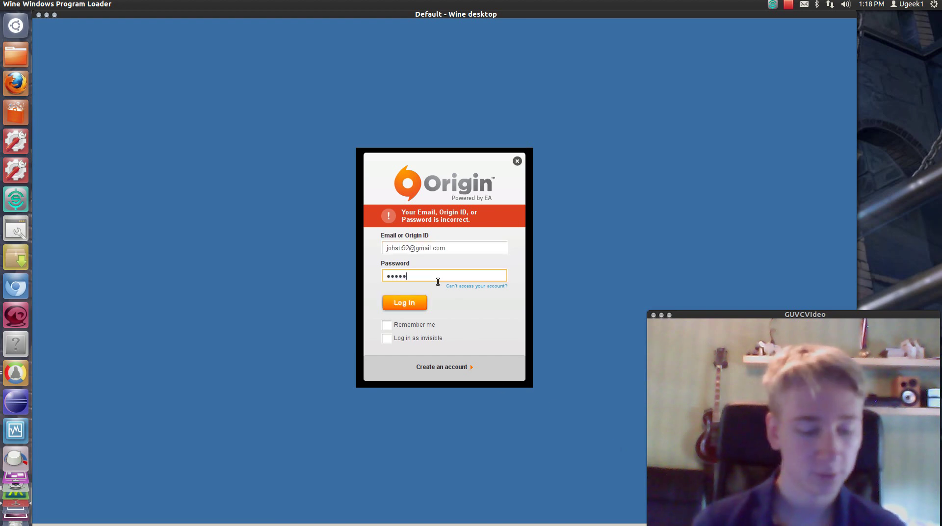
{"action": "type", "text": "••••"}
{"action": "left_click", "coordinate": [411, 304]}
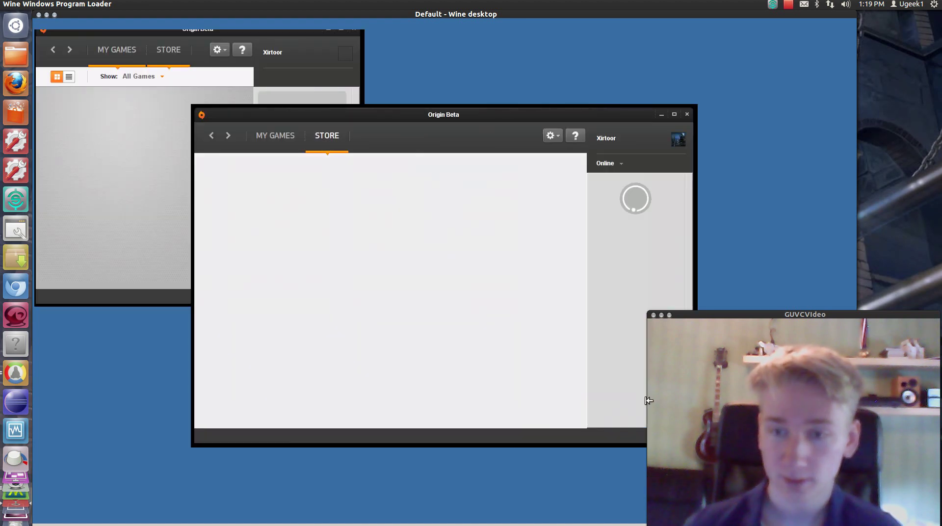
{"action": "left_click_drag", "start_coordinate": [647, 400], "coordinate": [691, 400]}
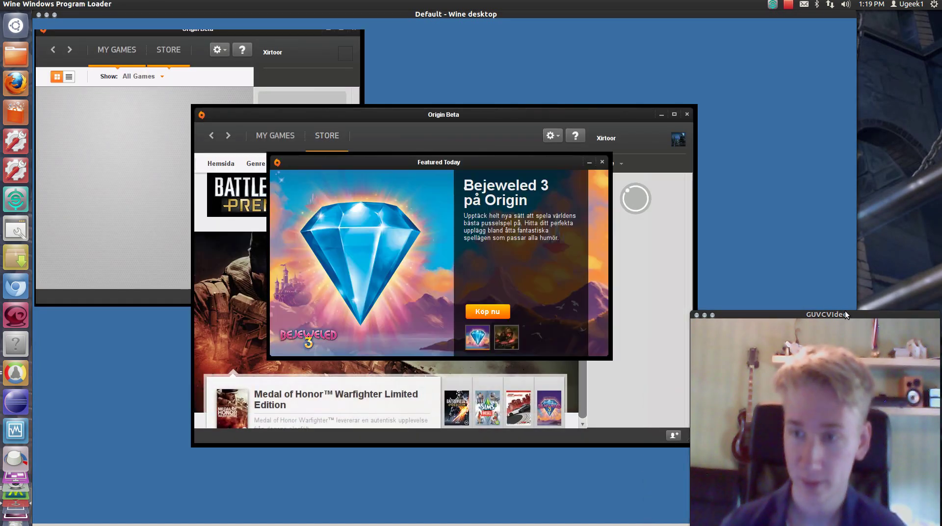
Dismiss the promotion popup and choose Download Now for Crysis 2 in My Games.
{"action": "left_click_drag", "start_coordinate": [845, 314], "coordinate": [845, 339]}
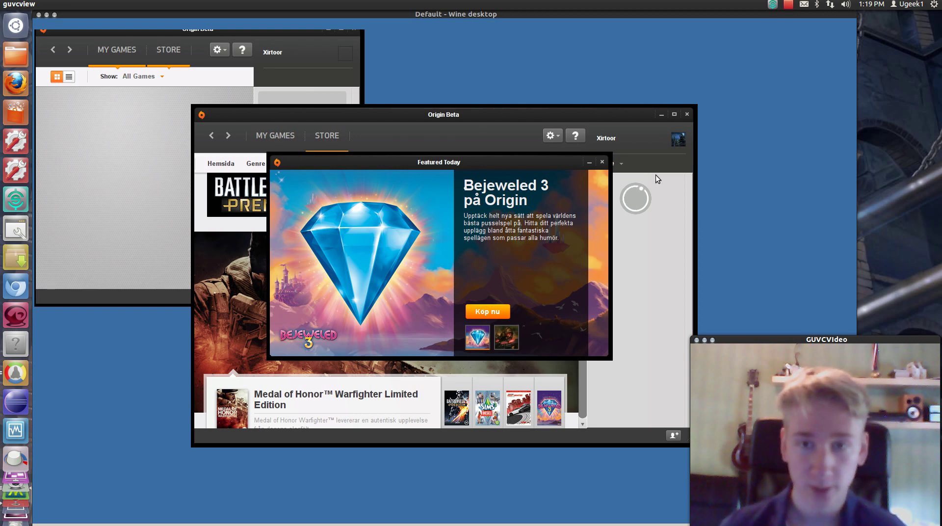
{"action": "left_click", "coordinate": [637, 206]}
{"action": "left_click", "coordinate": [278, 140]}
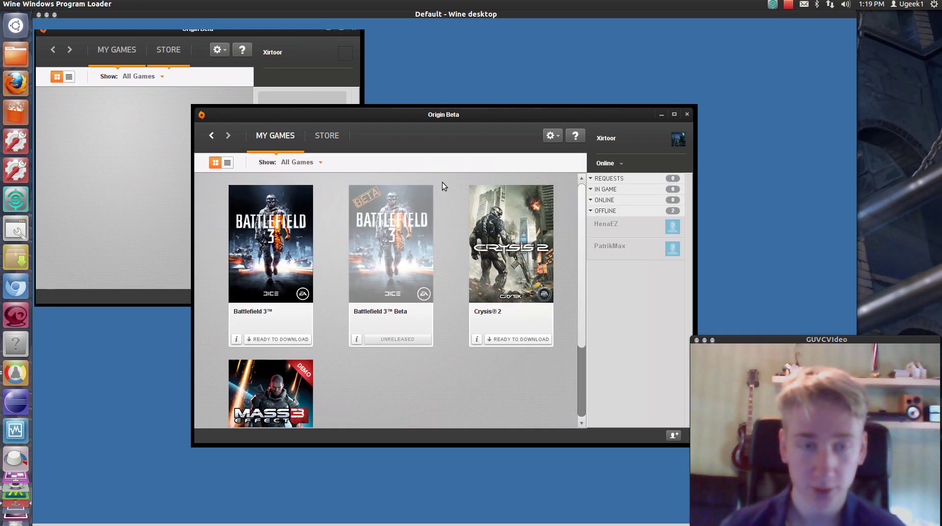
{"action": "left_click", "coordinate": [525, 342]}
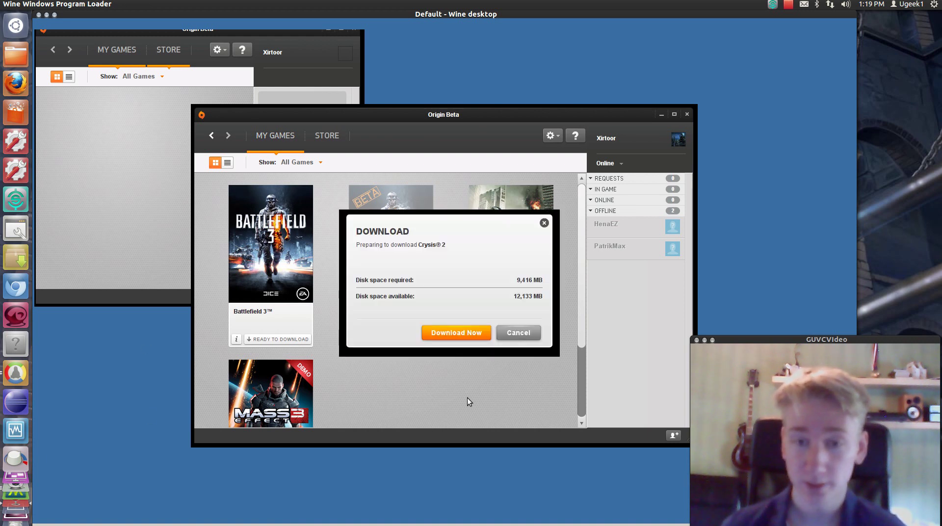
{"action": "left_click", "coordinate": [455, 336]}
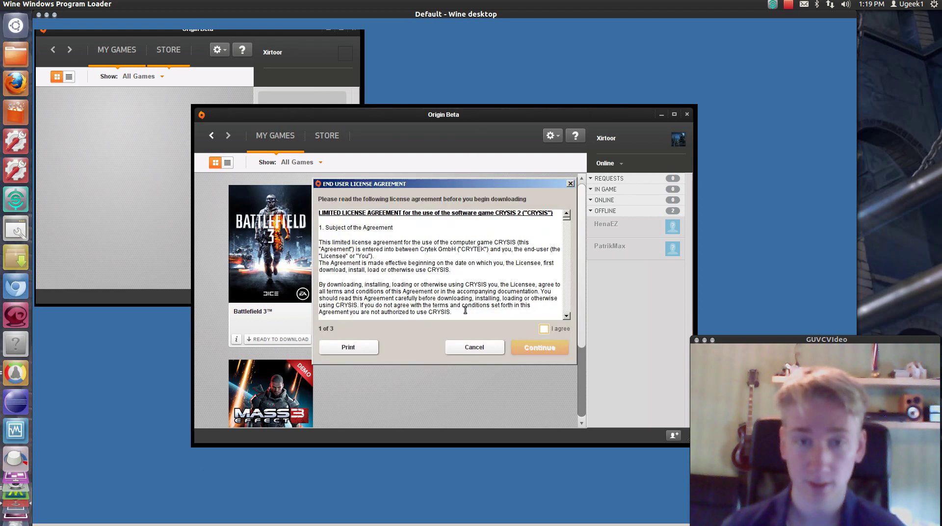
Agree to the Crysis 2, DirectX and Visual C++ license agreements and start the download.
{"action": "left_click", "coordinate": [543, 329]}
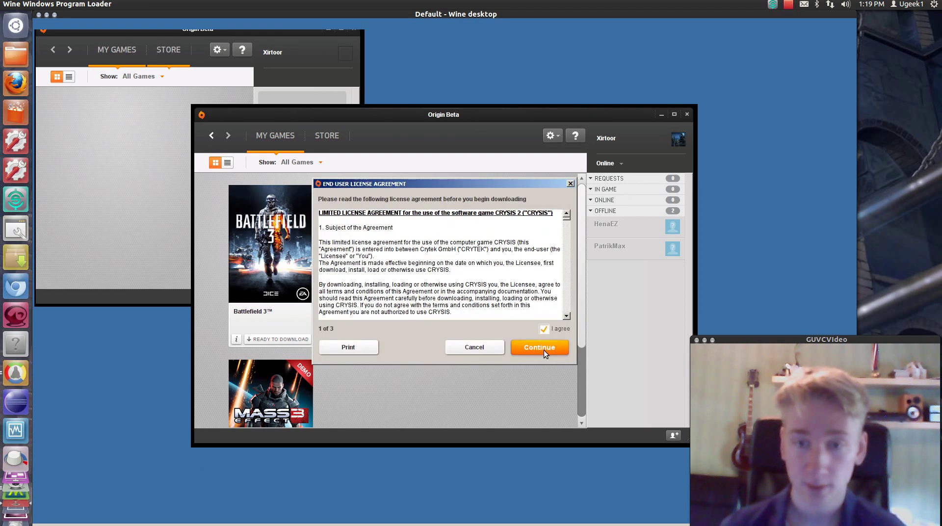
{"action": "left_click", "coordinate": [540, 348]}
{"action": "left_click", "coordinate": [544, 329]}
{"action": "left_click", "coordinate": [533, 353]}
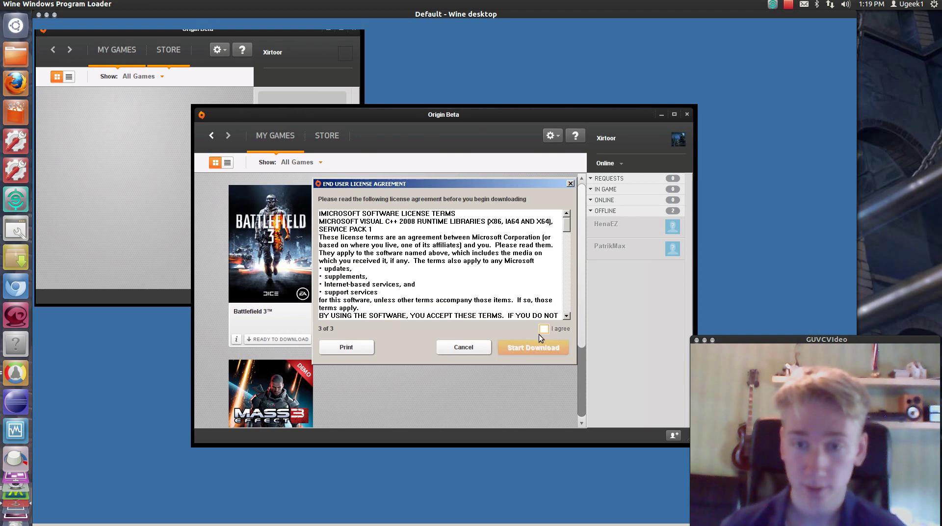
{"action": "left_click", "coordinate": [543, 330]}
{"action": "left_click", "coordinate": [544, 347]}
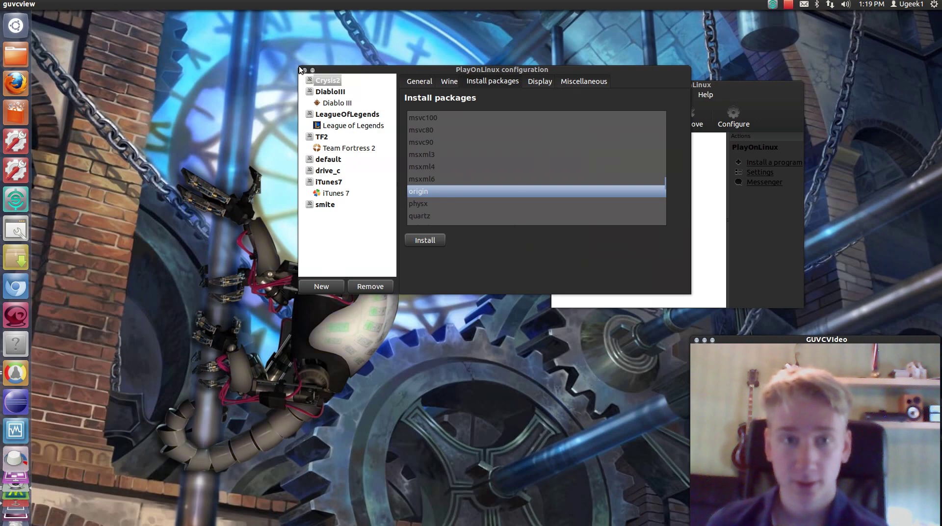
Close the Crysis2 drive configuration window, leaving the PlayOnLinux games list.
{"action": "left_click", "coordinate": [304, 71]}
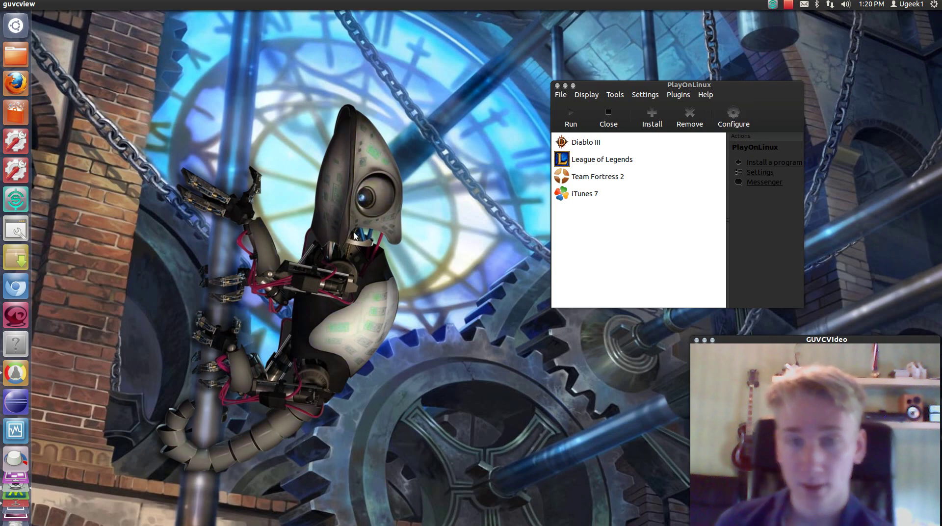
{"action": "left_click", "coordinate": [787, 4]}
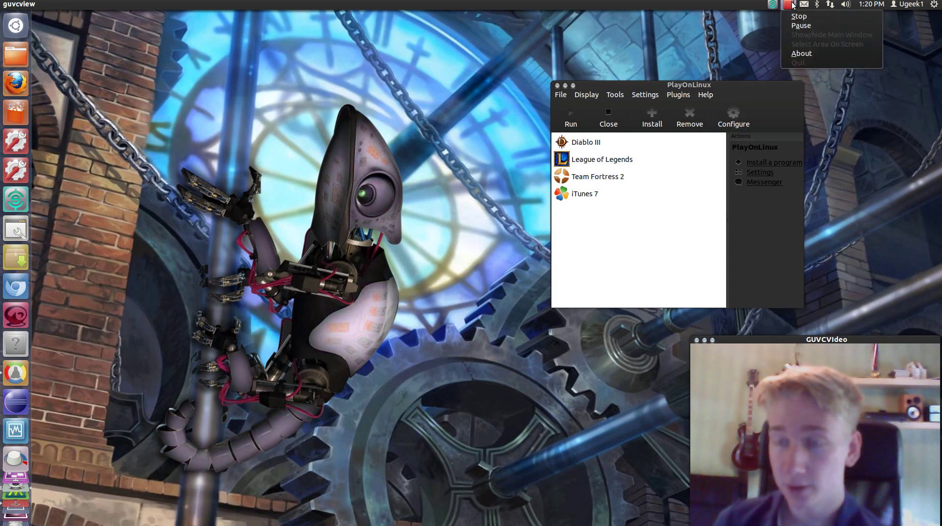